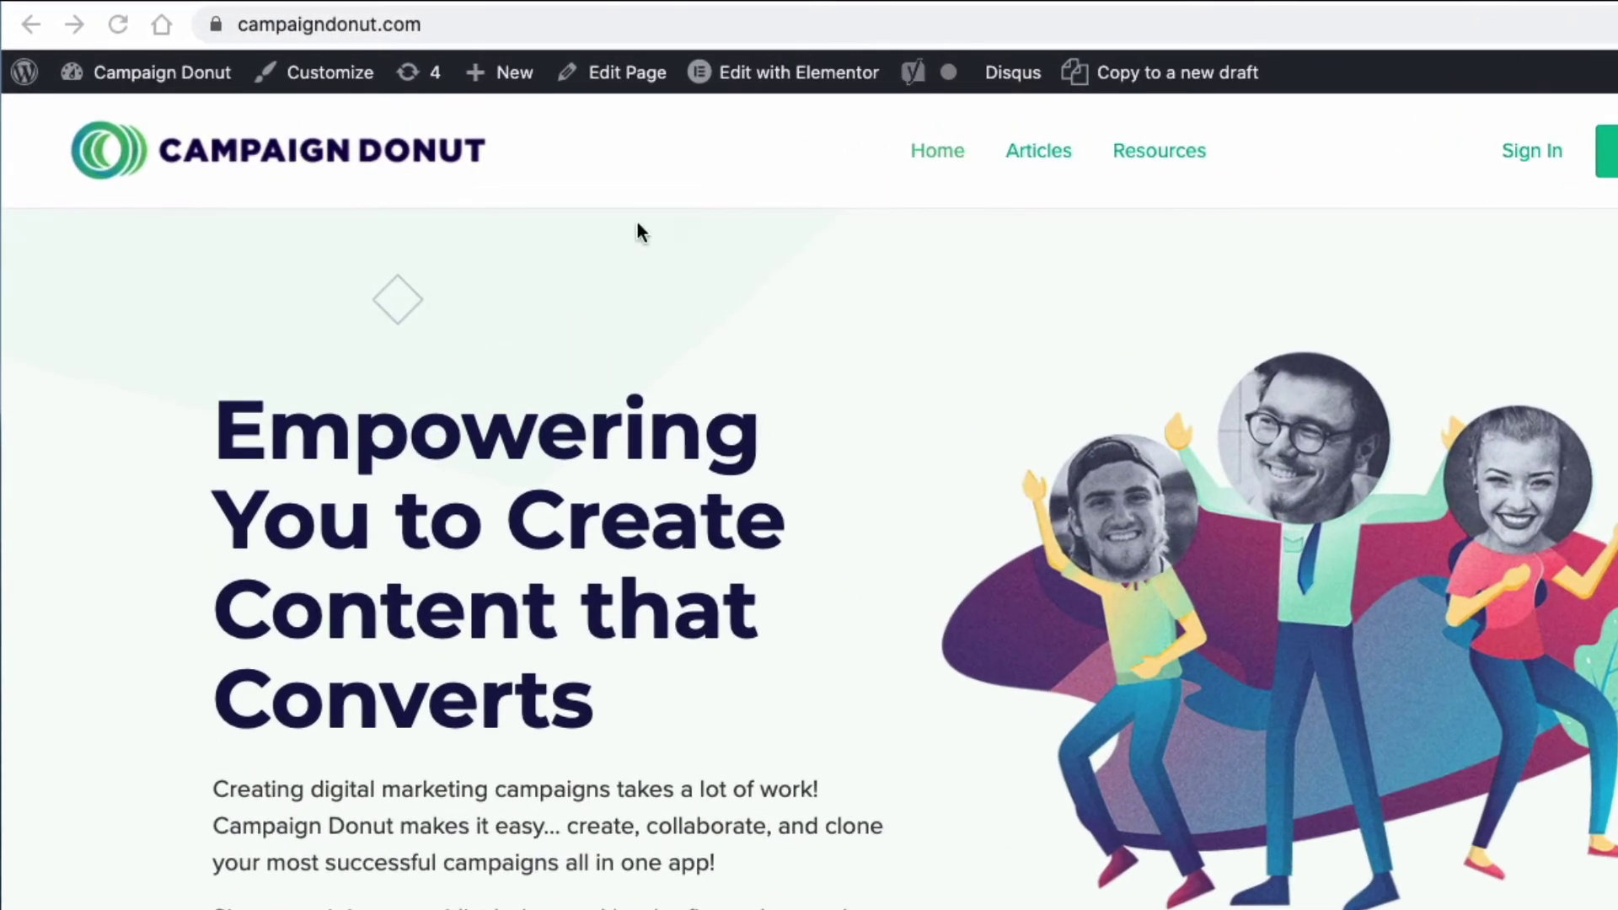
Step: Append /summit to the Campaign Donut site address to load the Unleashed Summit 2021 page
{"action": "left_click", "coordinate": [384, 15]}
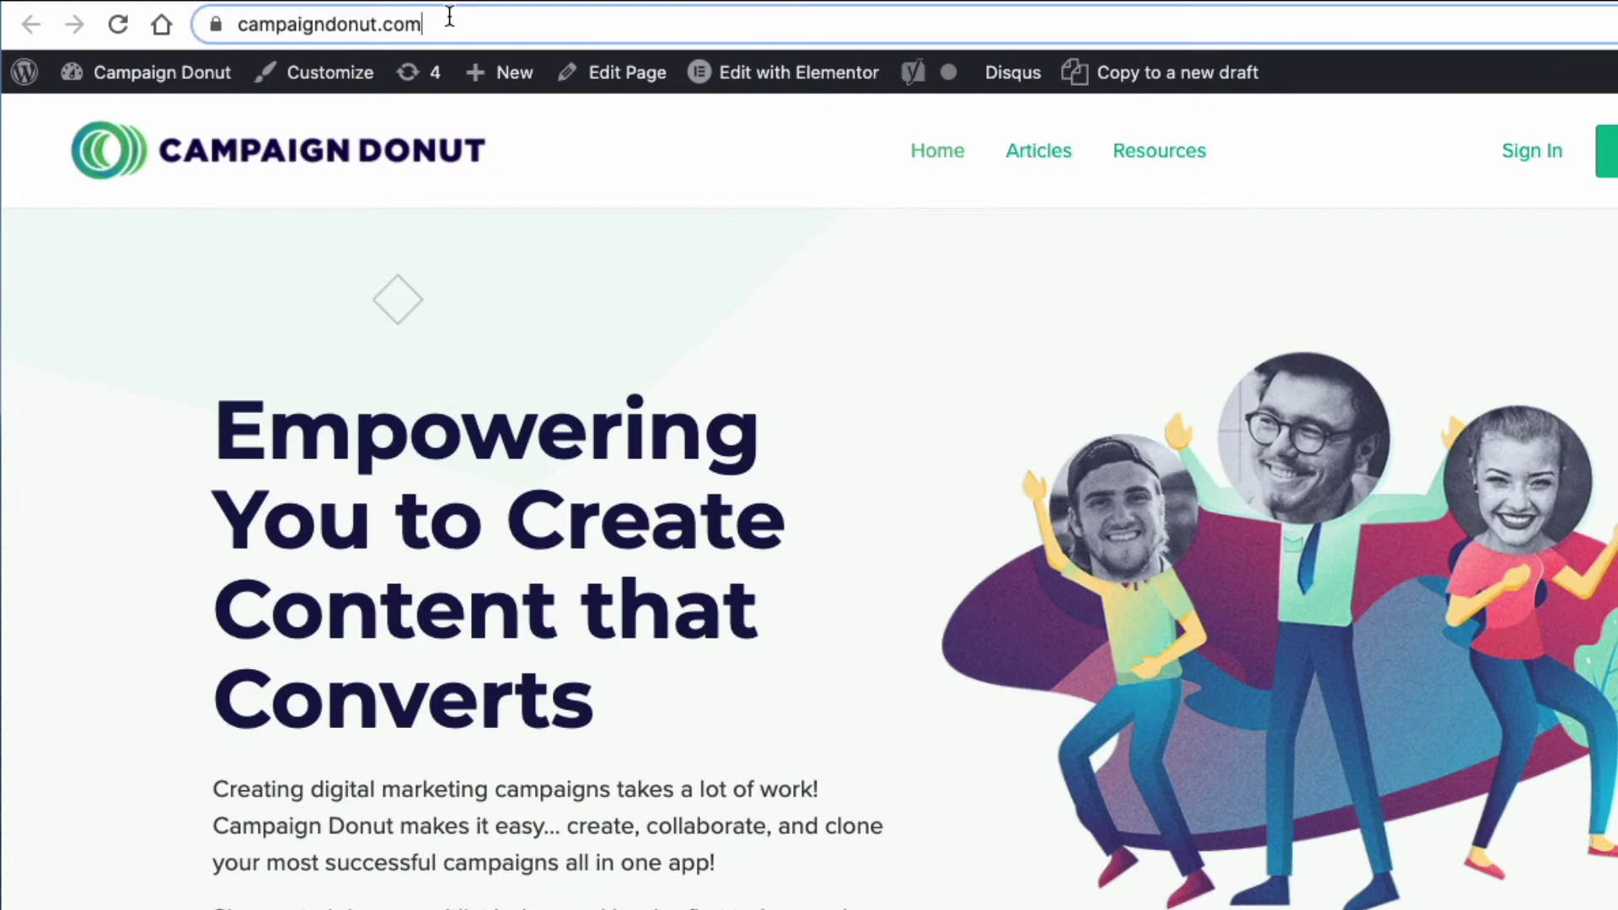
{"action": "type", "text": "/summit"}
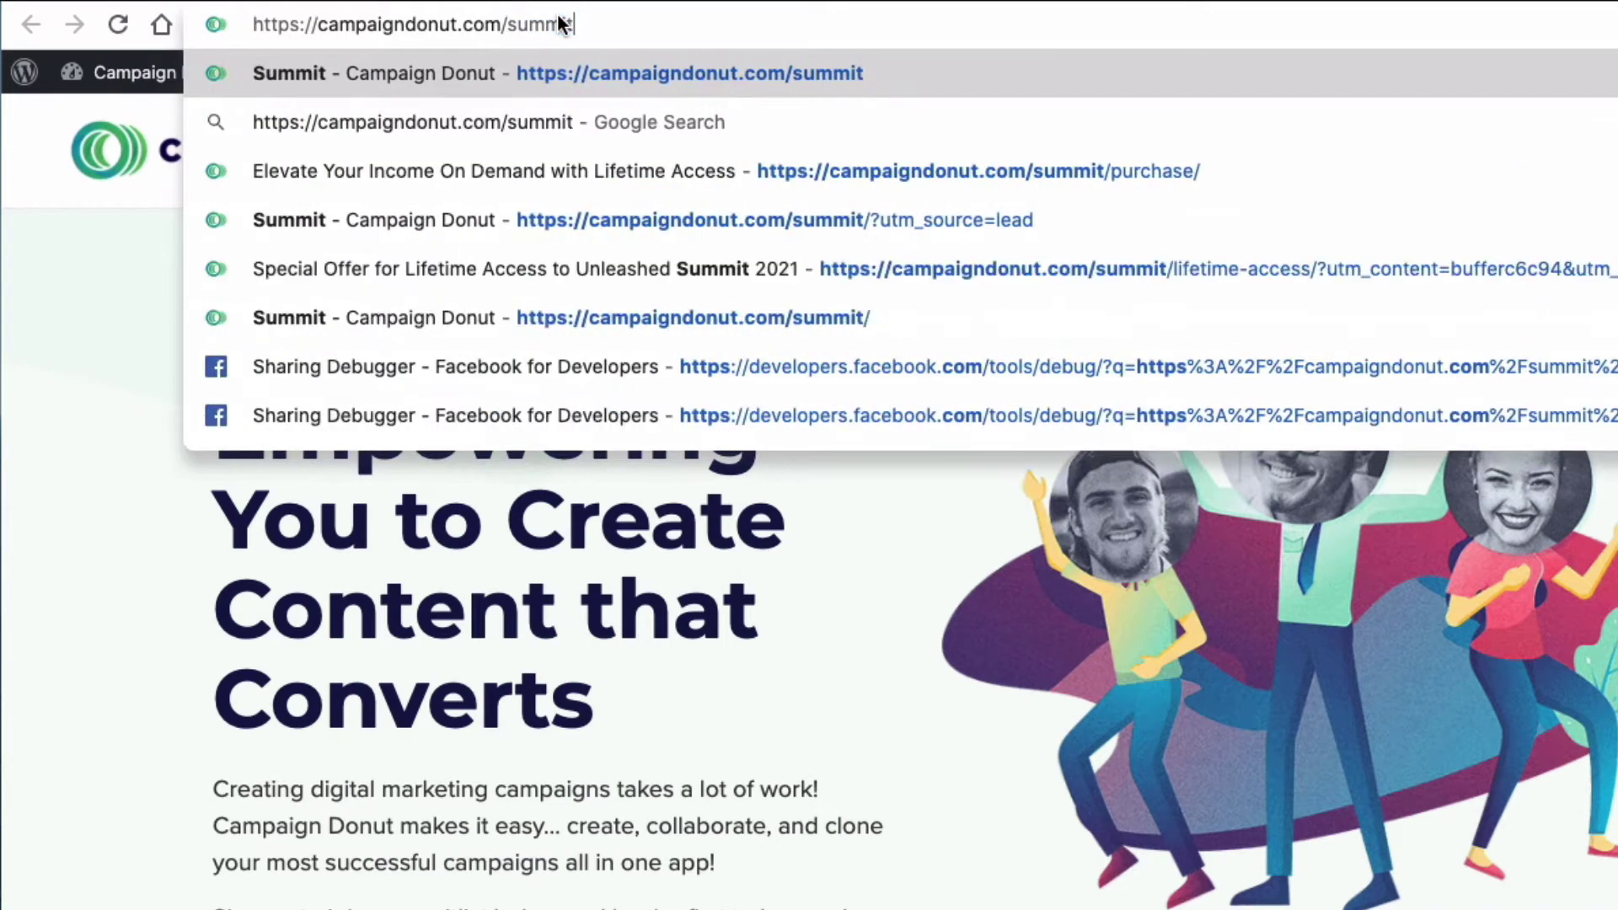
{"action": "key", "text": "Return"}
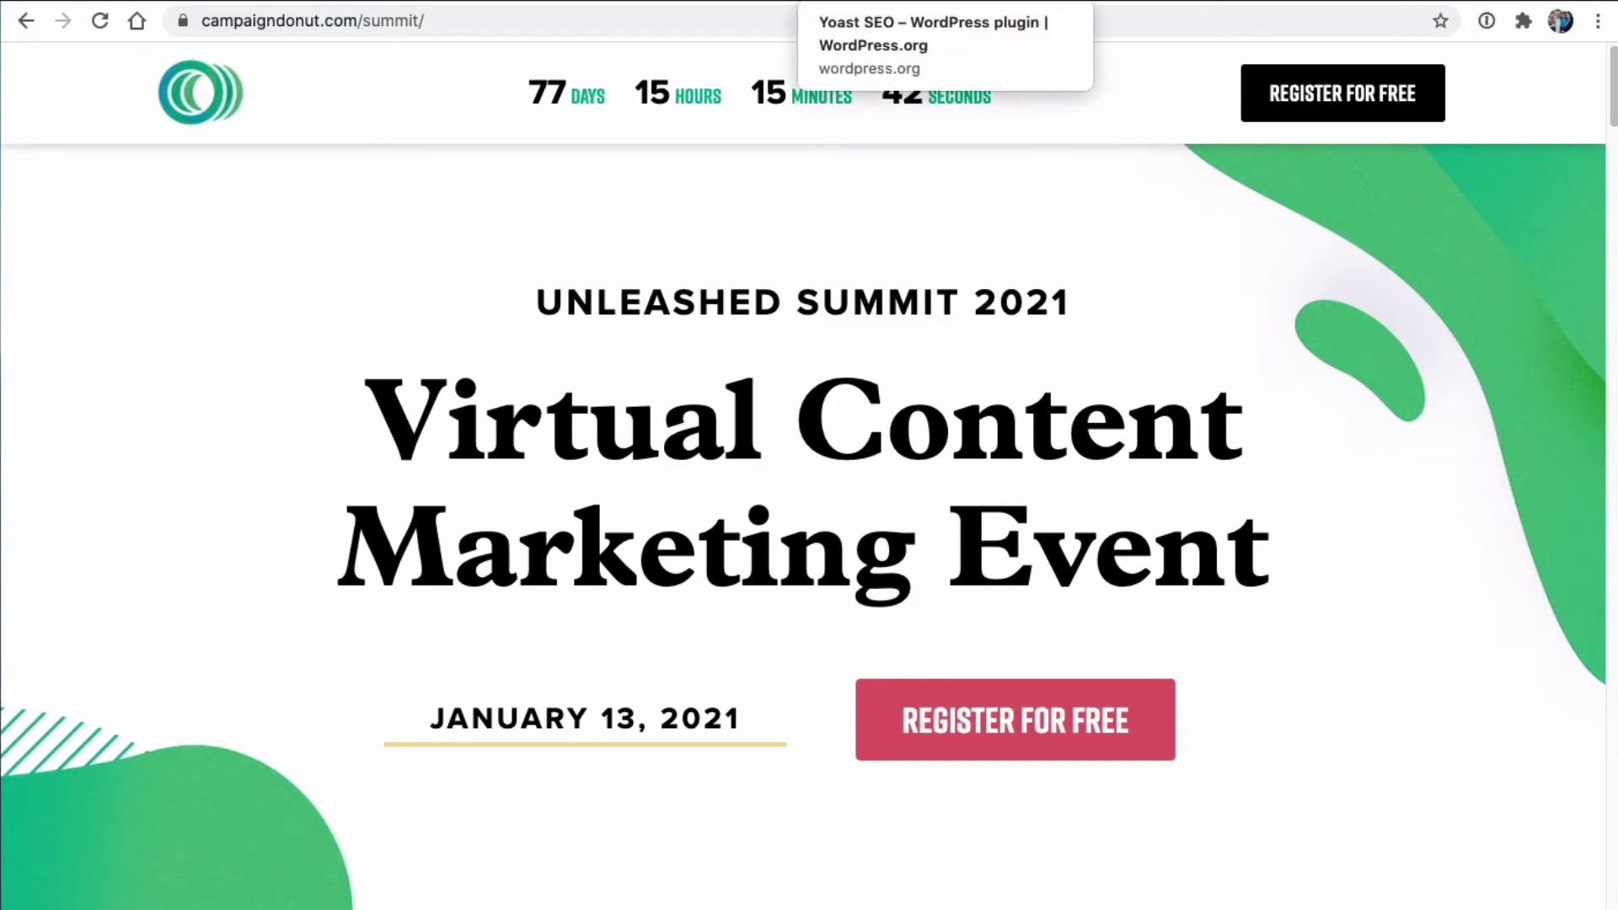
Step: Switch to the editor tab showing Yoast's Facebook preview with the 'You're Invited' image
{"action": "key", "text": "ctrl+Tab"}
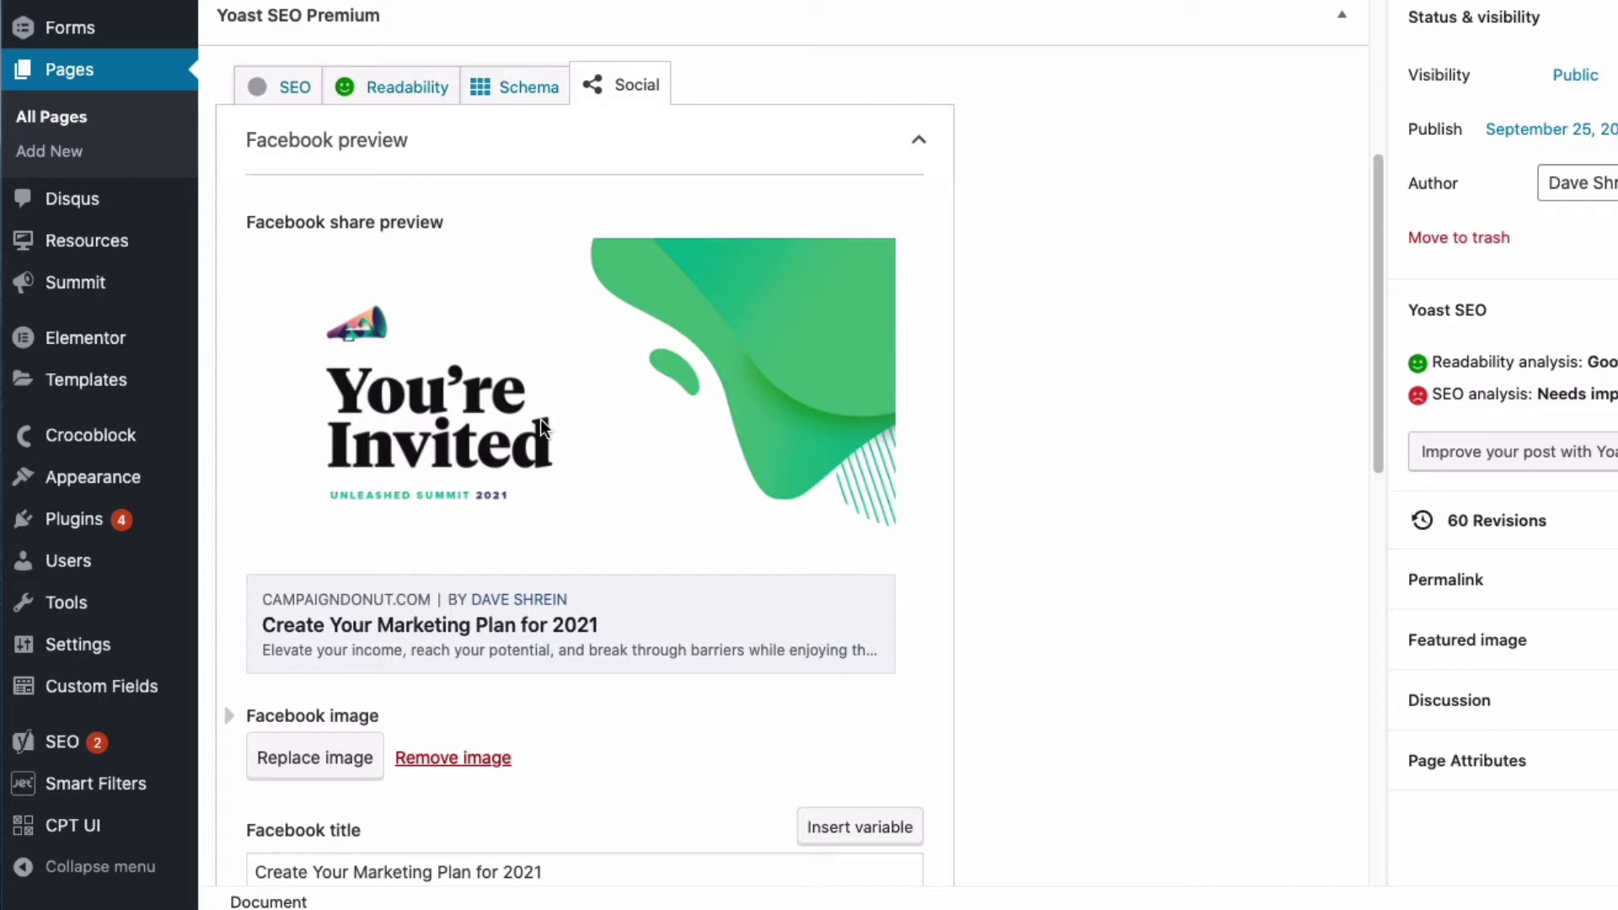
Step: Scroll through the Yoast Social tab's Facebook and Twitter previews of the 'You're Invited' image
{"action": "scroll", "coordinate": [534, 494], "scroll_direction": "down", "scroll_amount": 5}
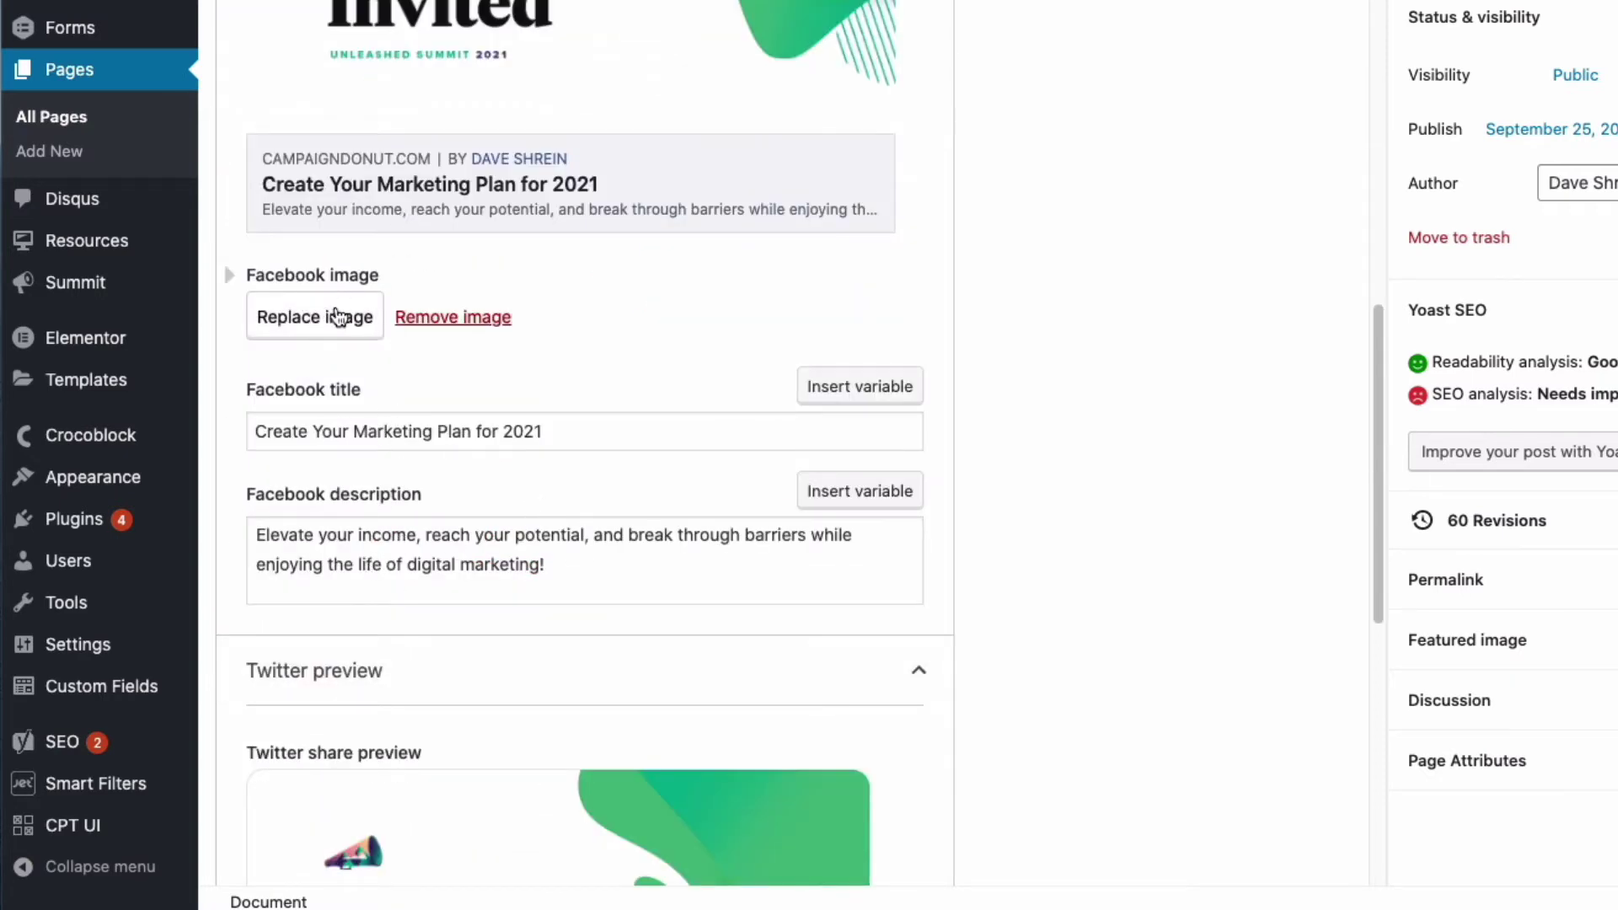
{"action": "scroll", "coordinate": [337, 316], "scroll_direction": "up", "scroll_amount": 2}
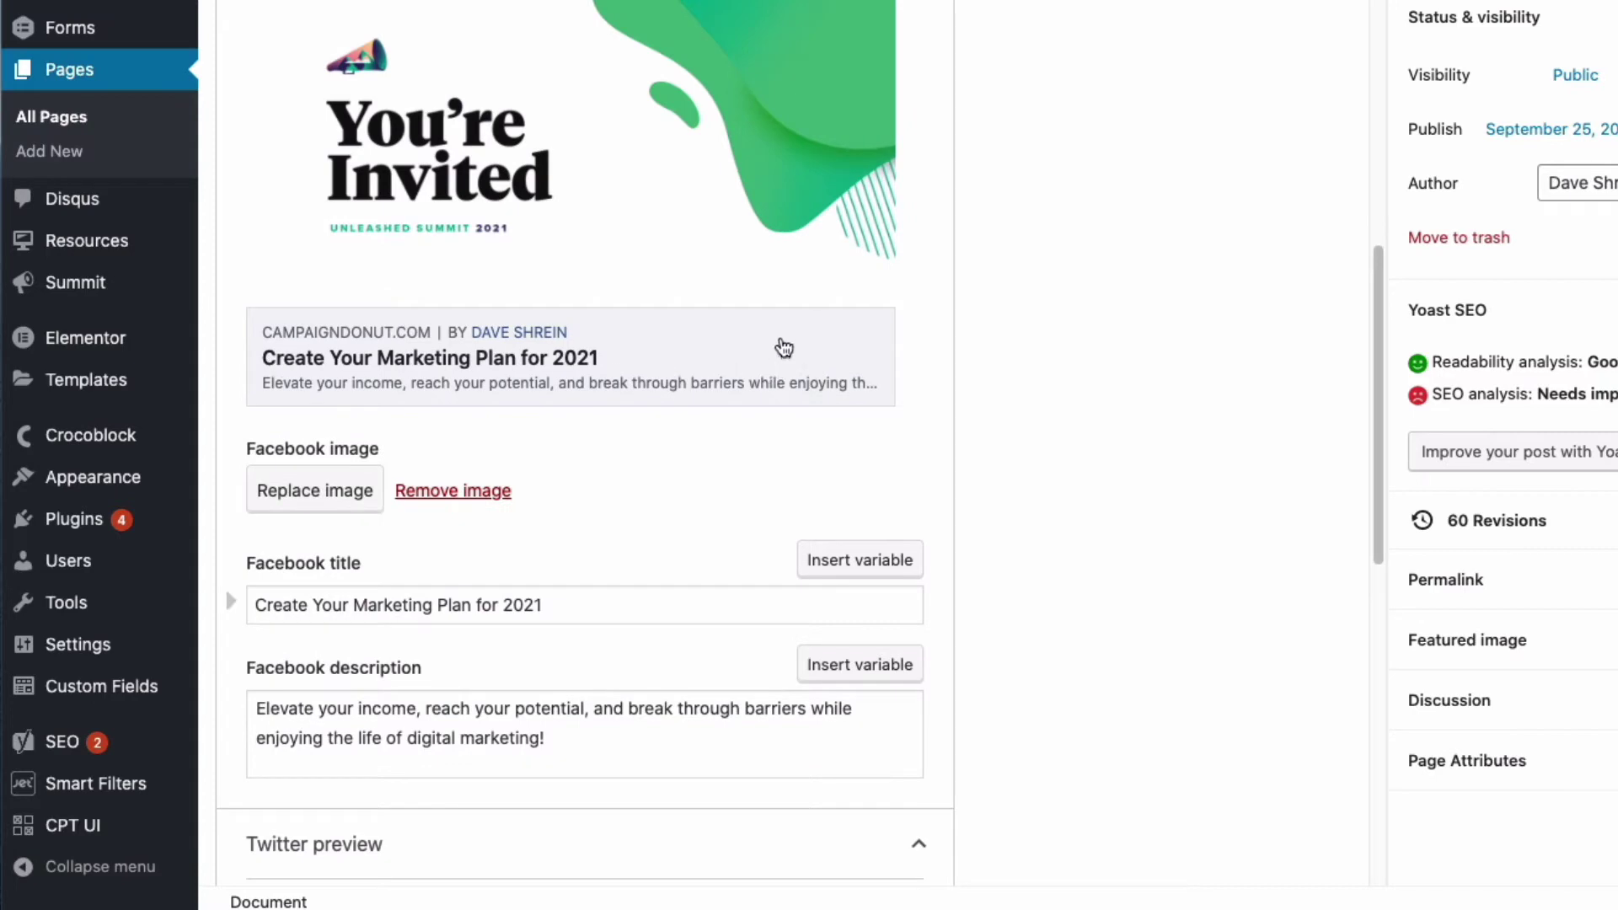
{"action": "scroll", "coordinate": [784, 348], "scroll_direction": "down", "scroll_amount": 6}
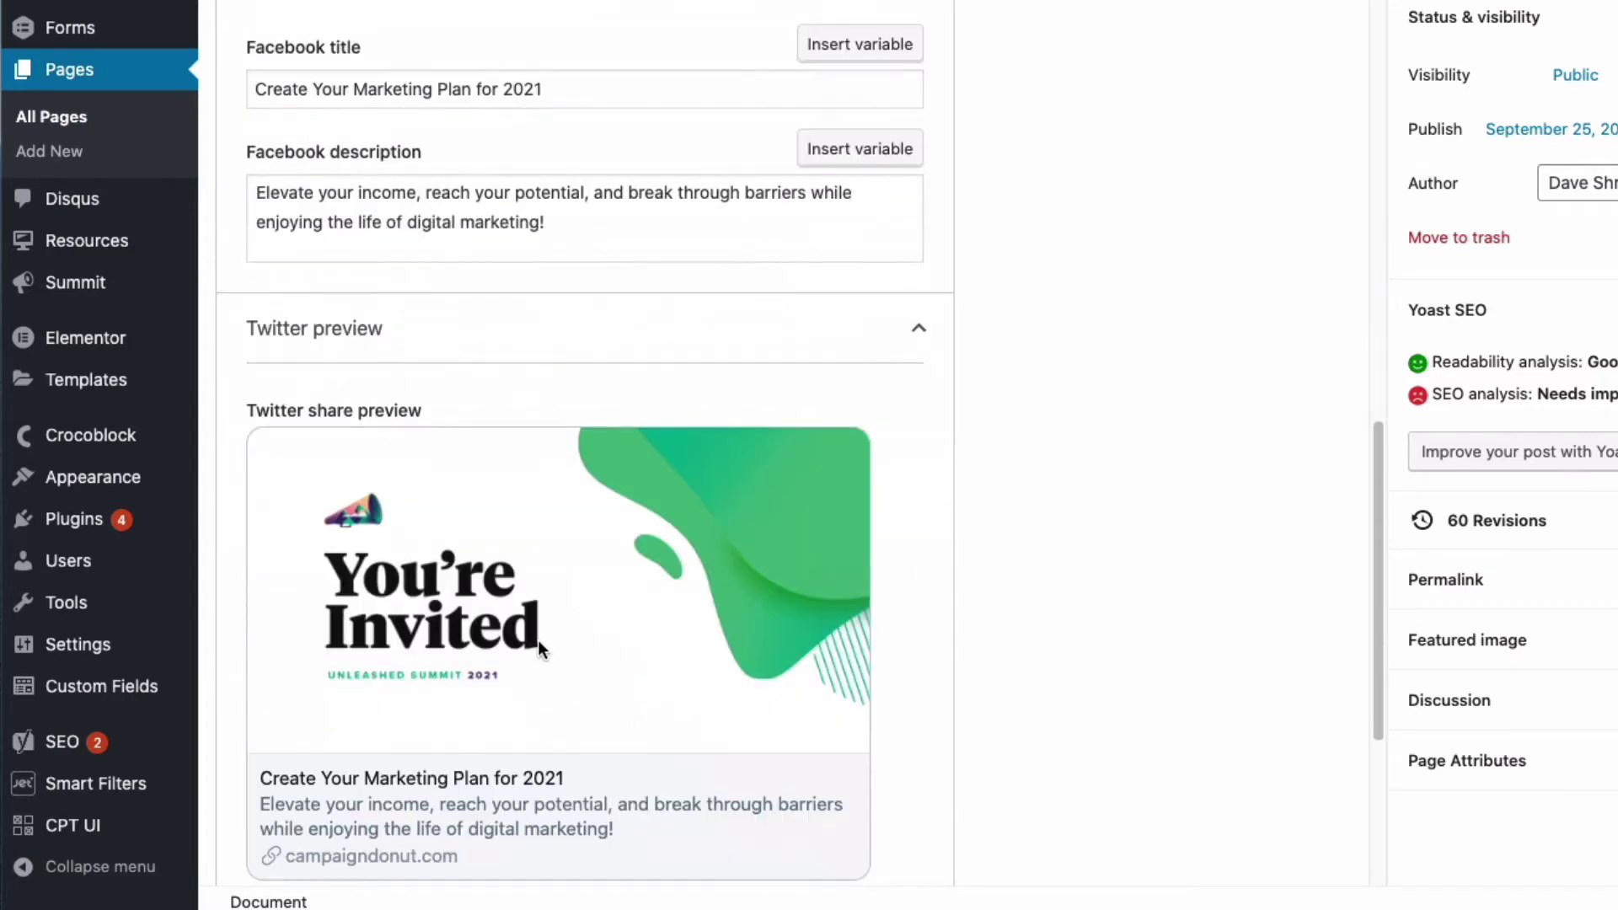
{"action": "scroll", "coordinate": [467, 443], "scroll_direction": "up", "scroll_amount": 8}
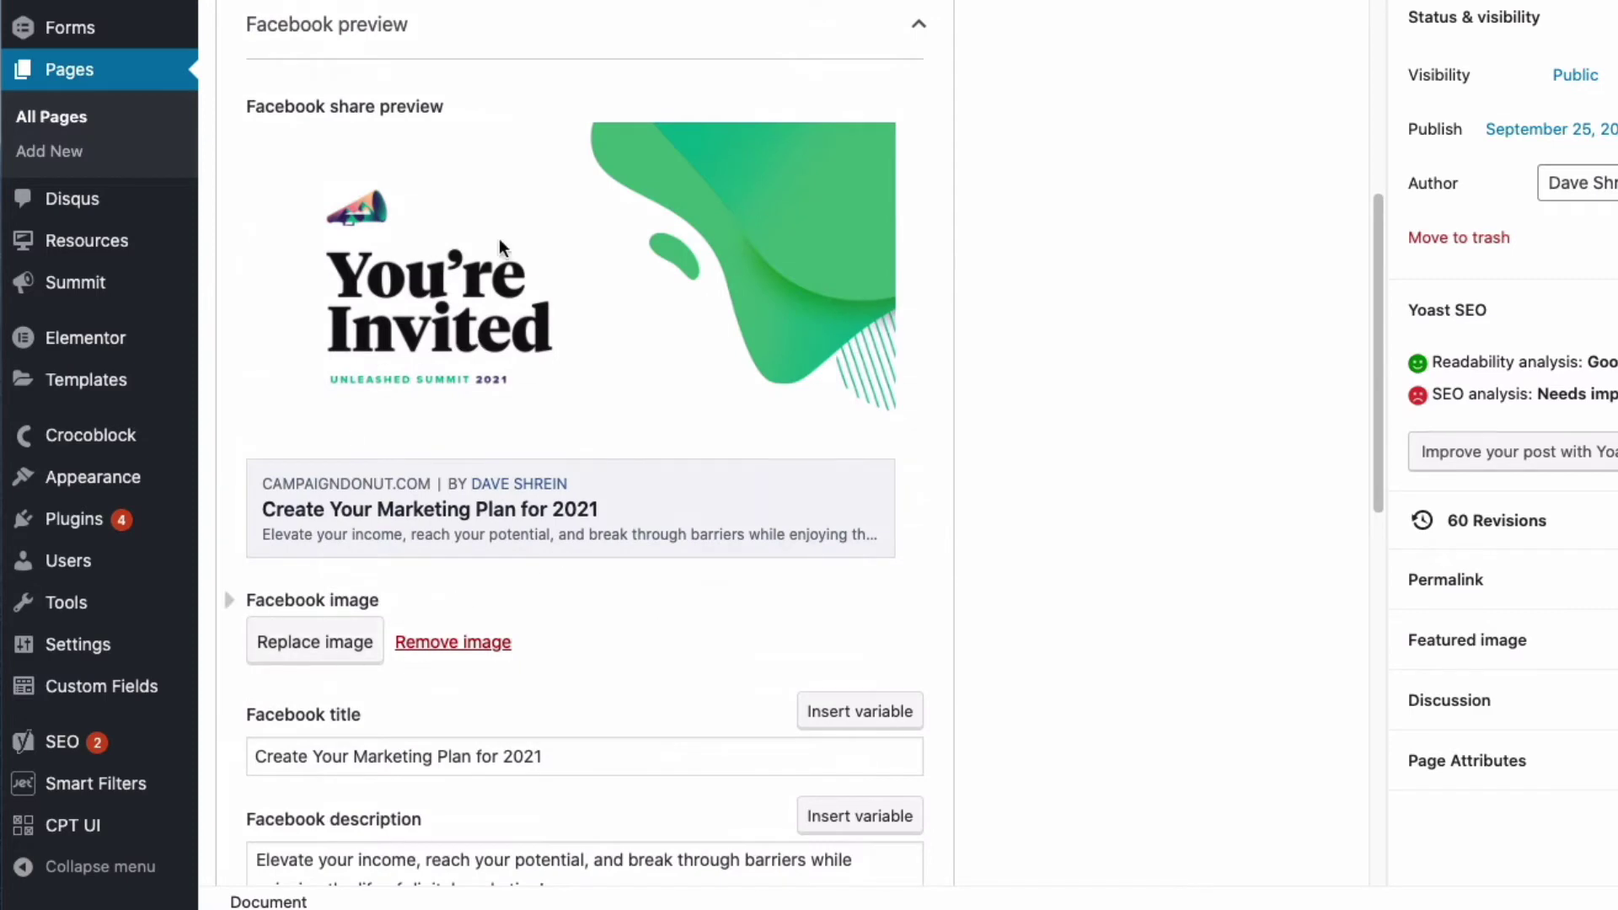
{"action": "scroll", "coordinate": [480, 704], "scroll_direction": "down", "scroll_amount": 1}
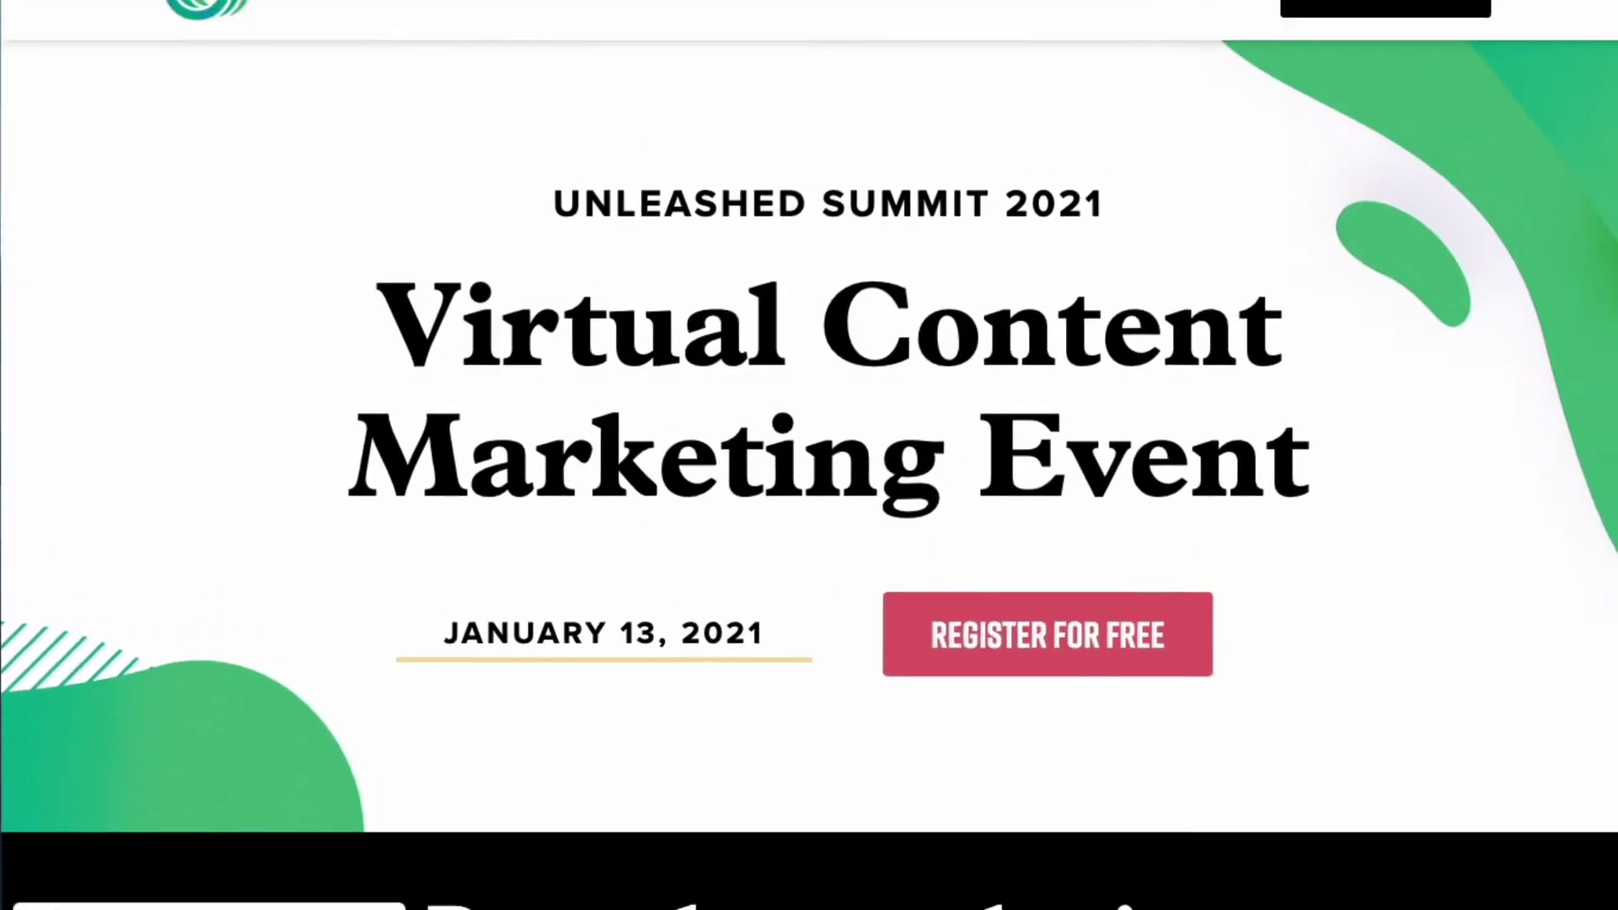
Step: Copy the summit page's URL from the address bar
{"action": "left_click", "coordinate": [387, 22]}
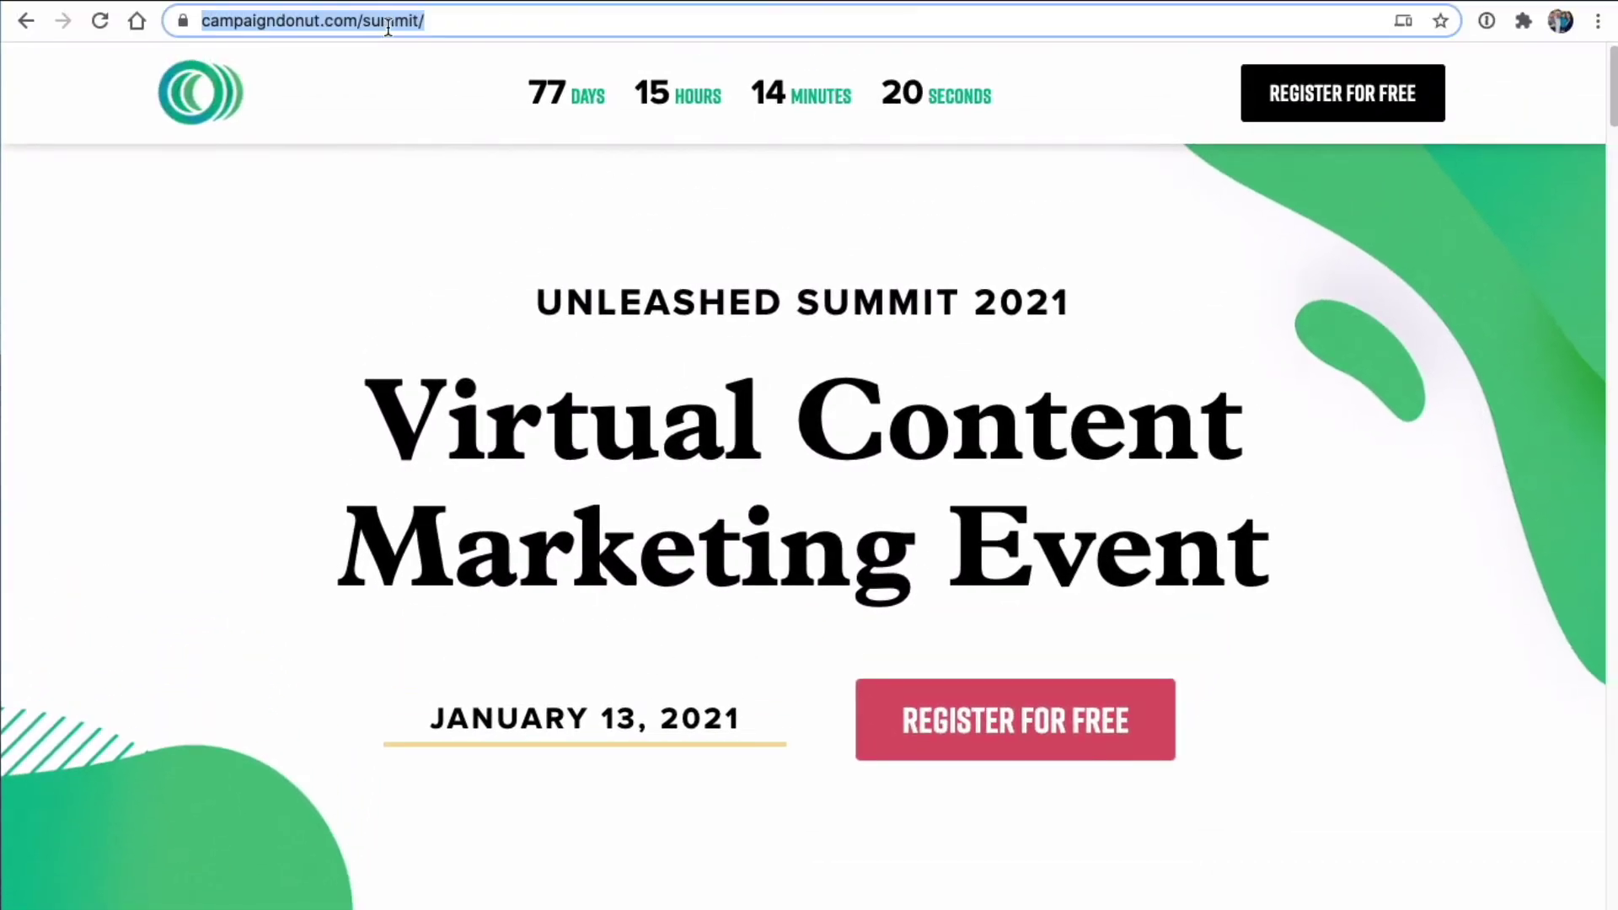
{"action": "right_click", "coordinate": [391, 23]}
{"action": "left_click", "coordinate": [466, 199]}
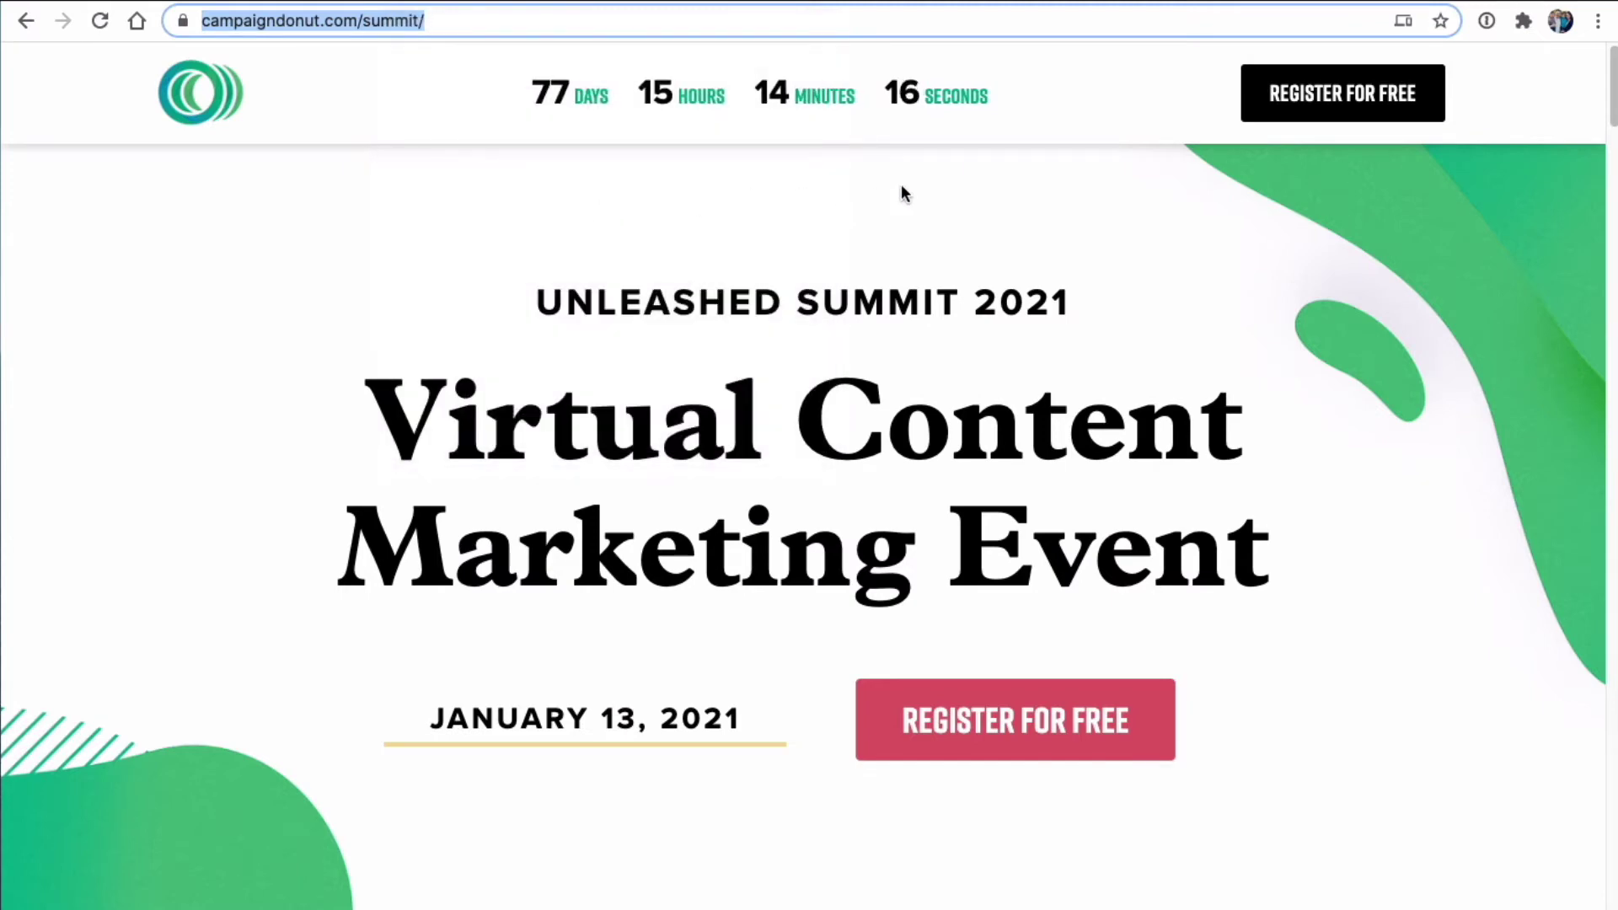
Step: Google 'facebook debugger' in a new tab and open Facebook's Sharing Debugger
{"action": "key", "text": "super+t"}
{"action": "type", "text": "facebo"}
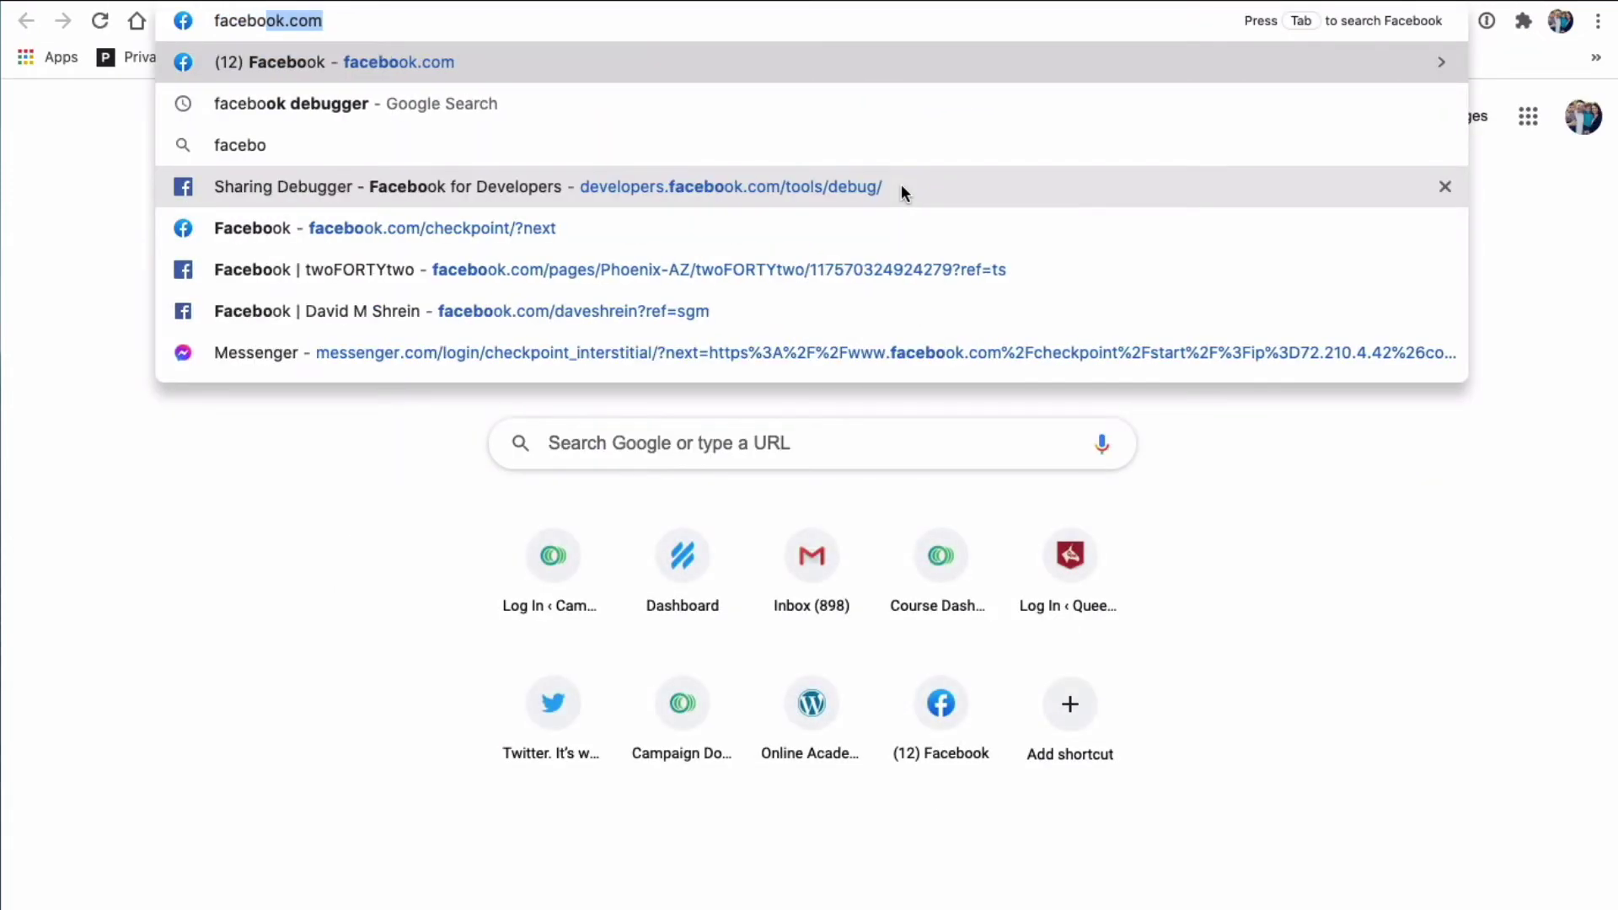
{"action": "type", "text": "ok debugger"}
{"action": "key", "text": "Return"}
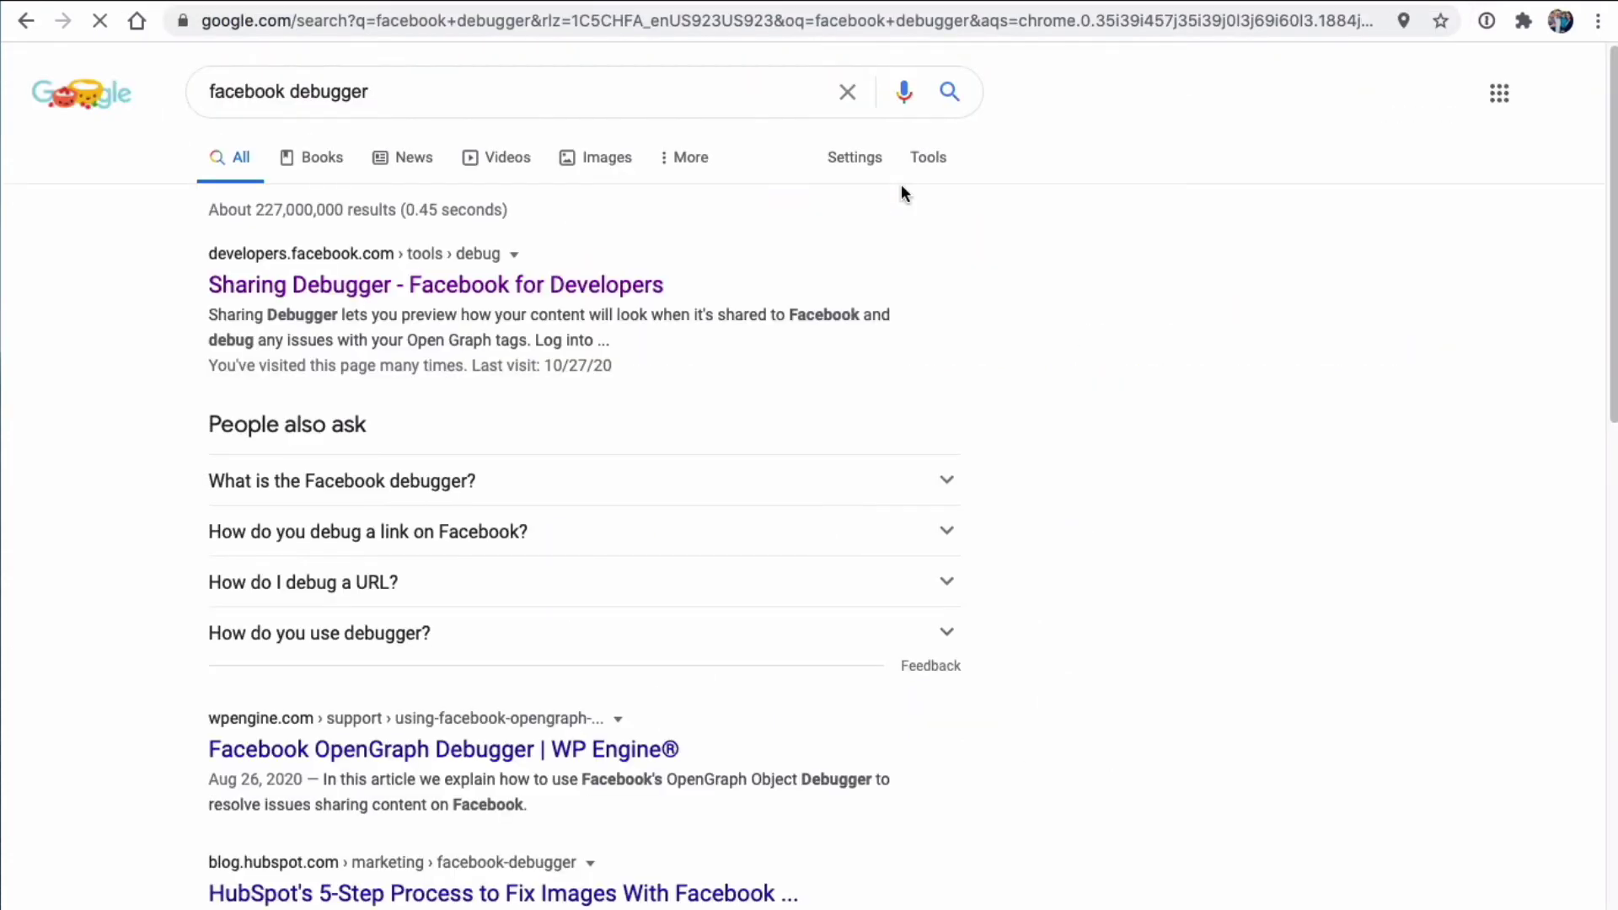
{"action": "left_click", "coordinate": [348, 300]}
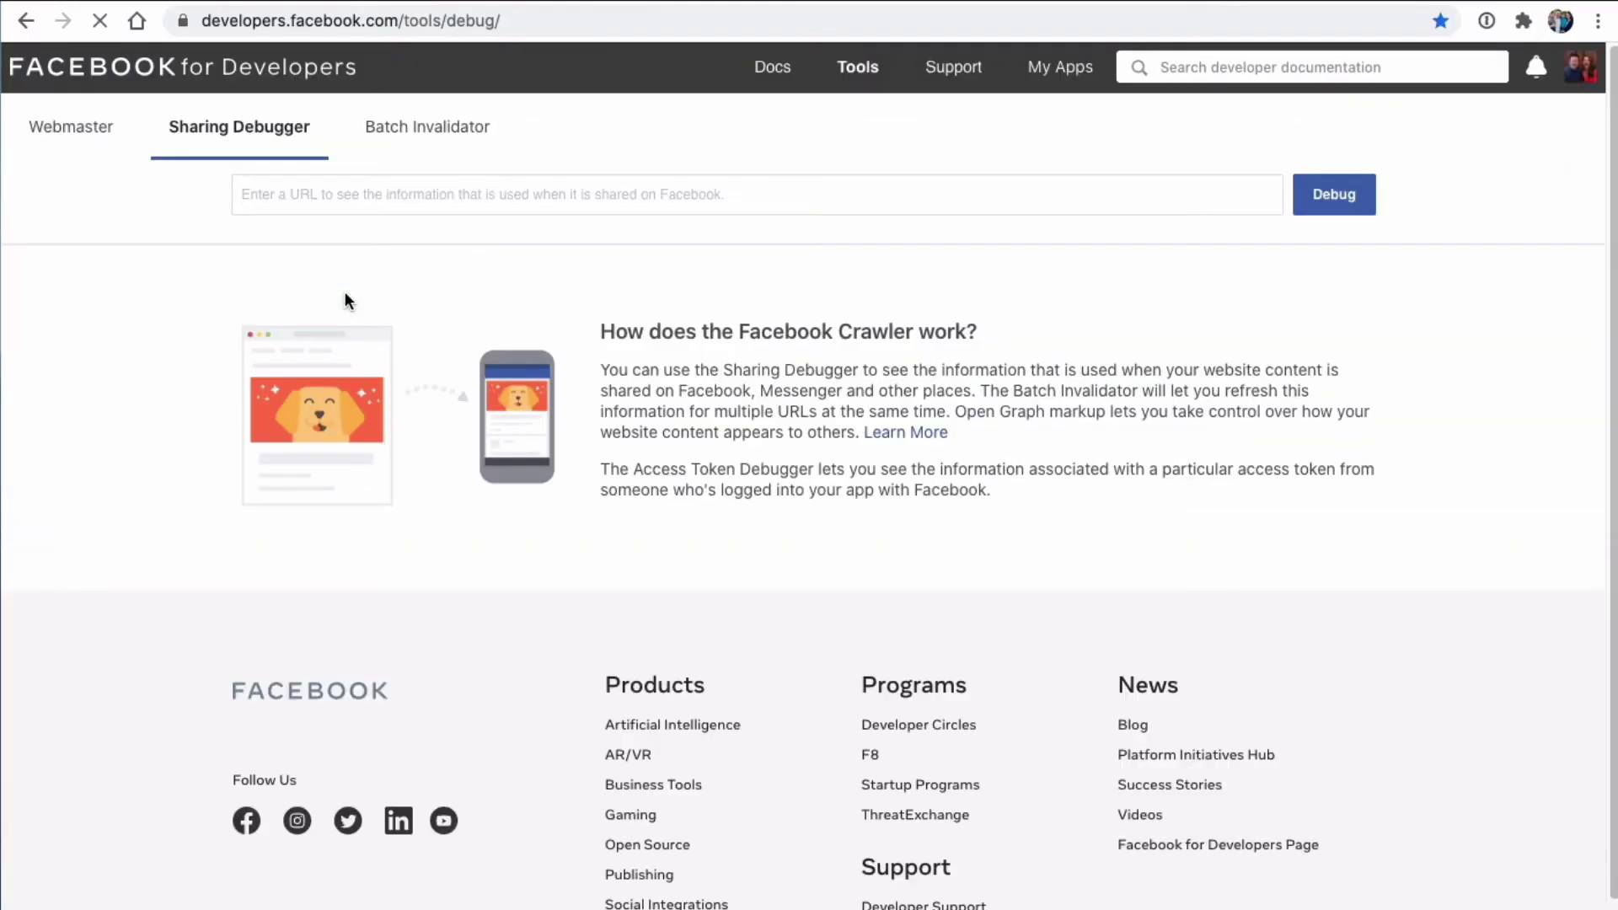
{"action": "left_click", "coordinate": [463, 180]}
Step: Debug the summit URL and review its 'You're Invited' link preview and fb:app_id warning
{"action": "key", "text": "super+v"}
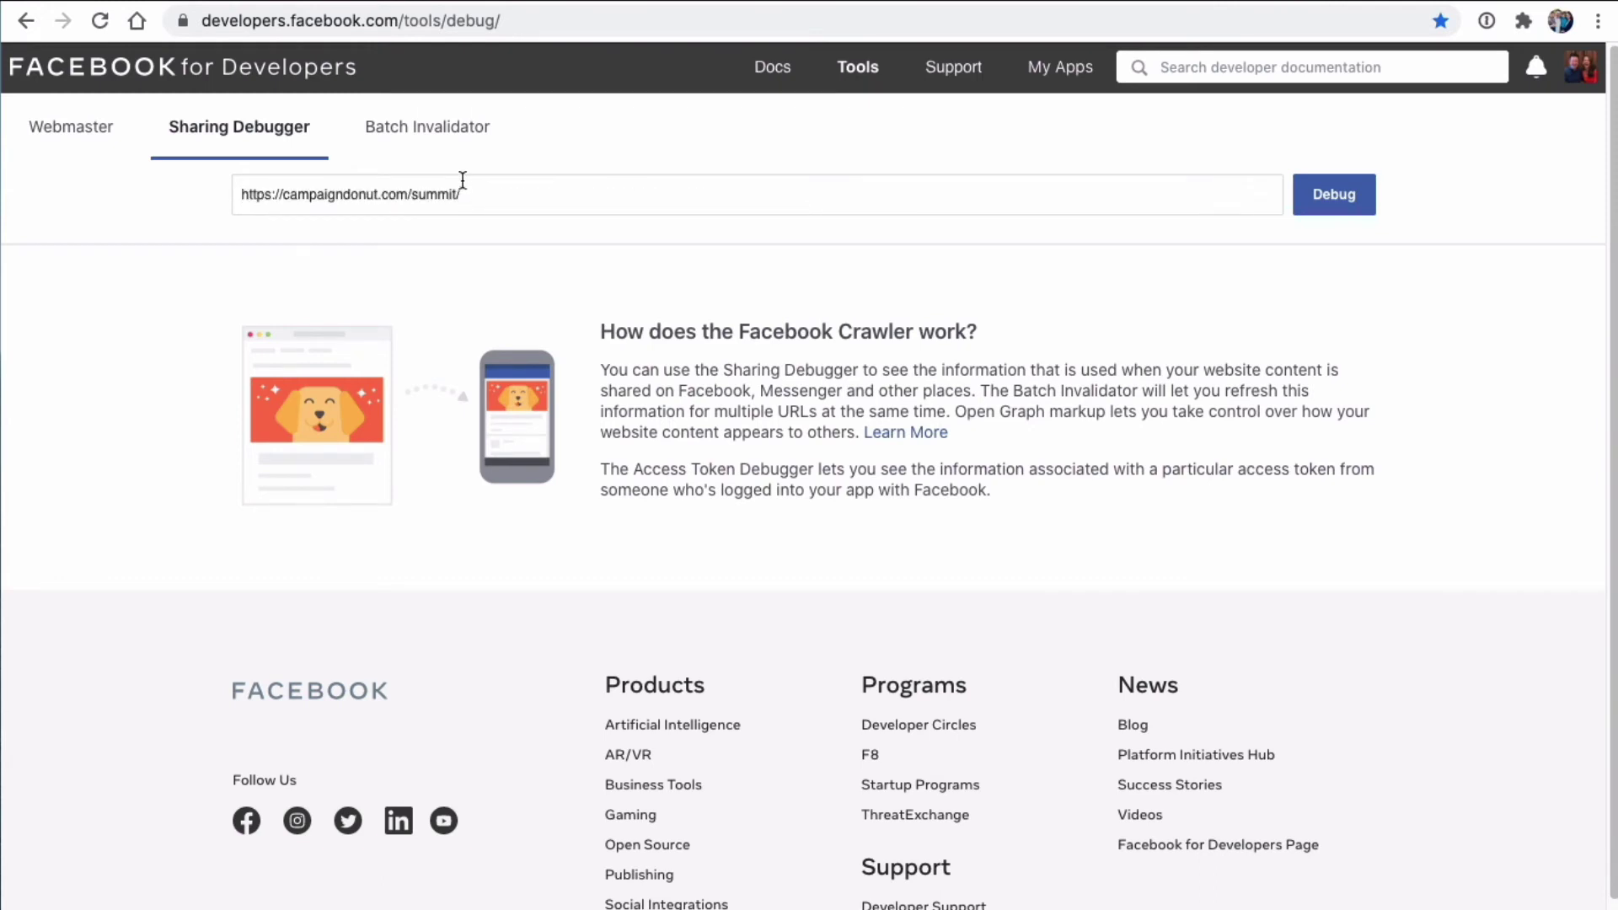
{"action": "left_click", "coordinate": [1323, 208]}
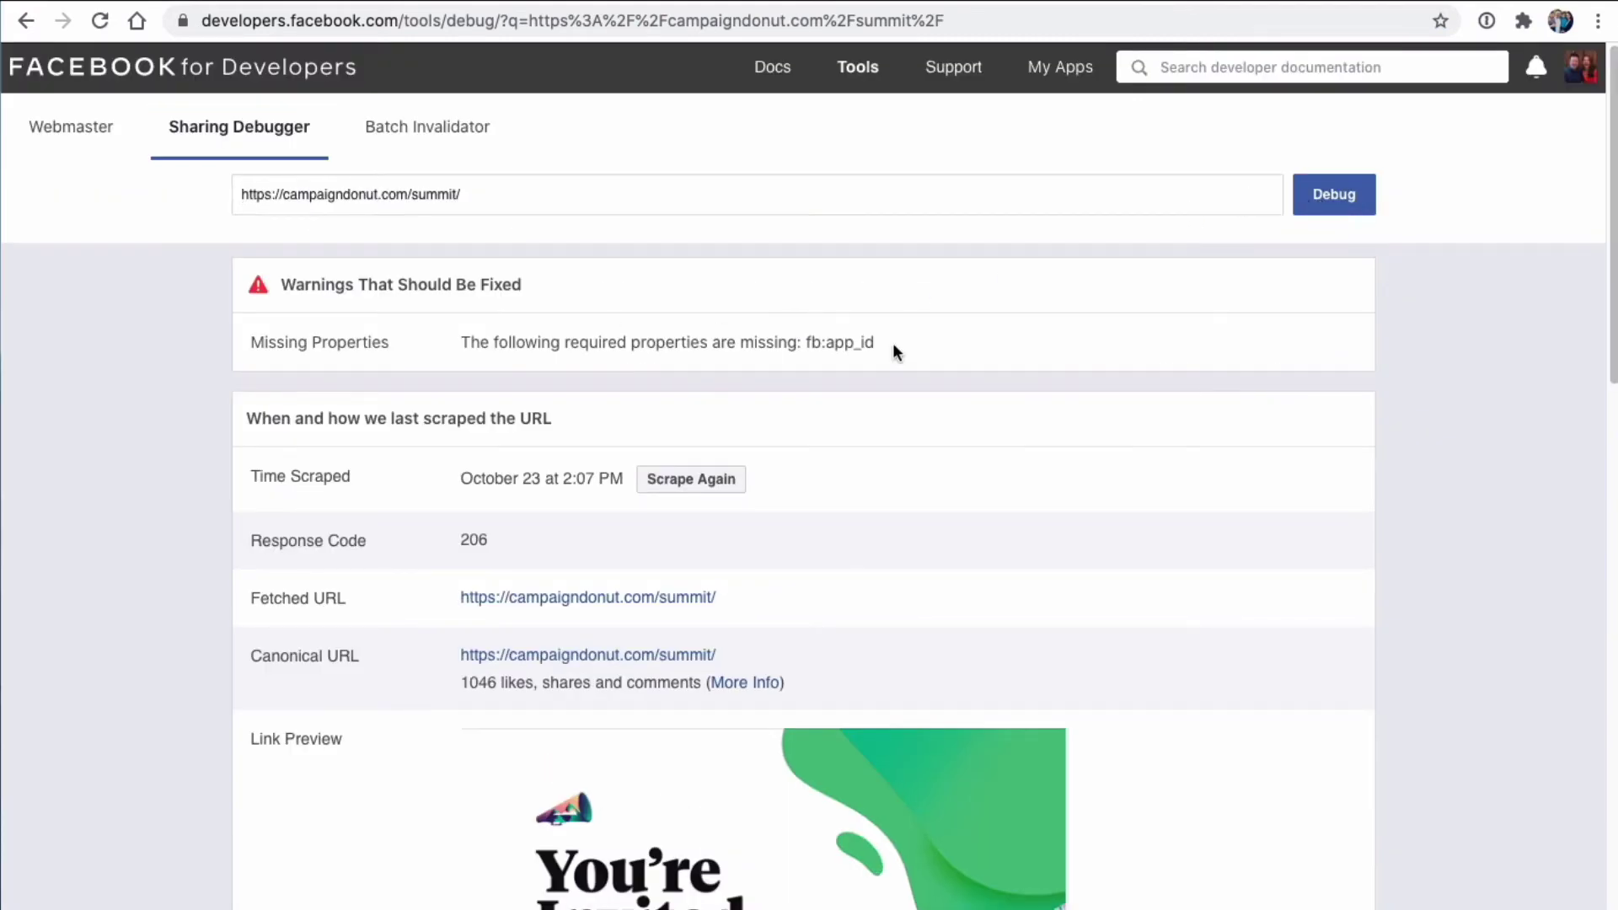
{"action": "scroll", "coordinate": [893, 343], "scroll_direction": "down", "scroll_amount": 1}
{"action": "scroll", "coordinate": [858, 342], "scroll_direction": "down", "scroll_amount": 3}
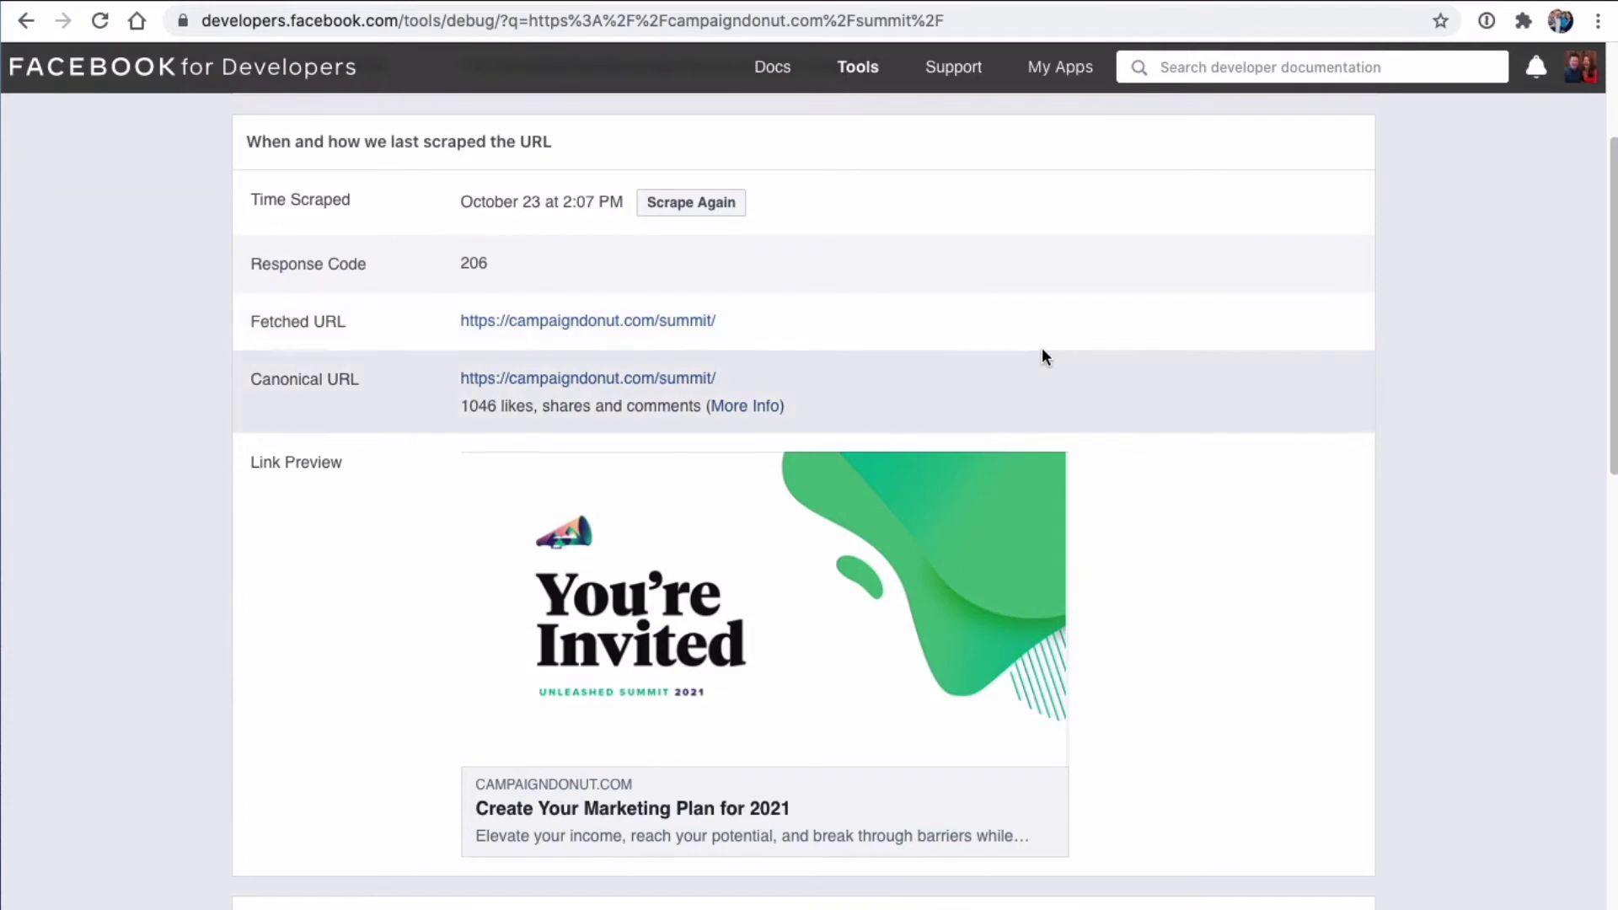
{"action": "scroll", "coordinate": [1042, 354], "scroll_direction": "up", "scroll_amount": 3}
{"action": "scroll", "coordinate": [949, 441], "scroll_direction": "down", "scroll_amount": 4}
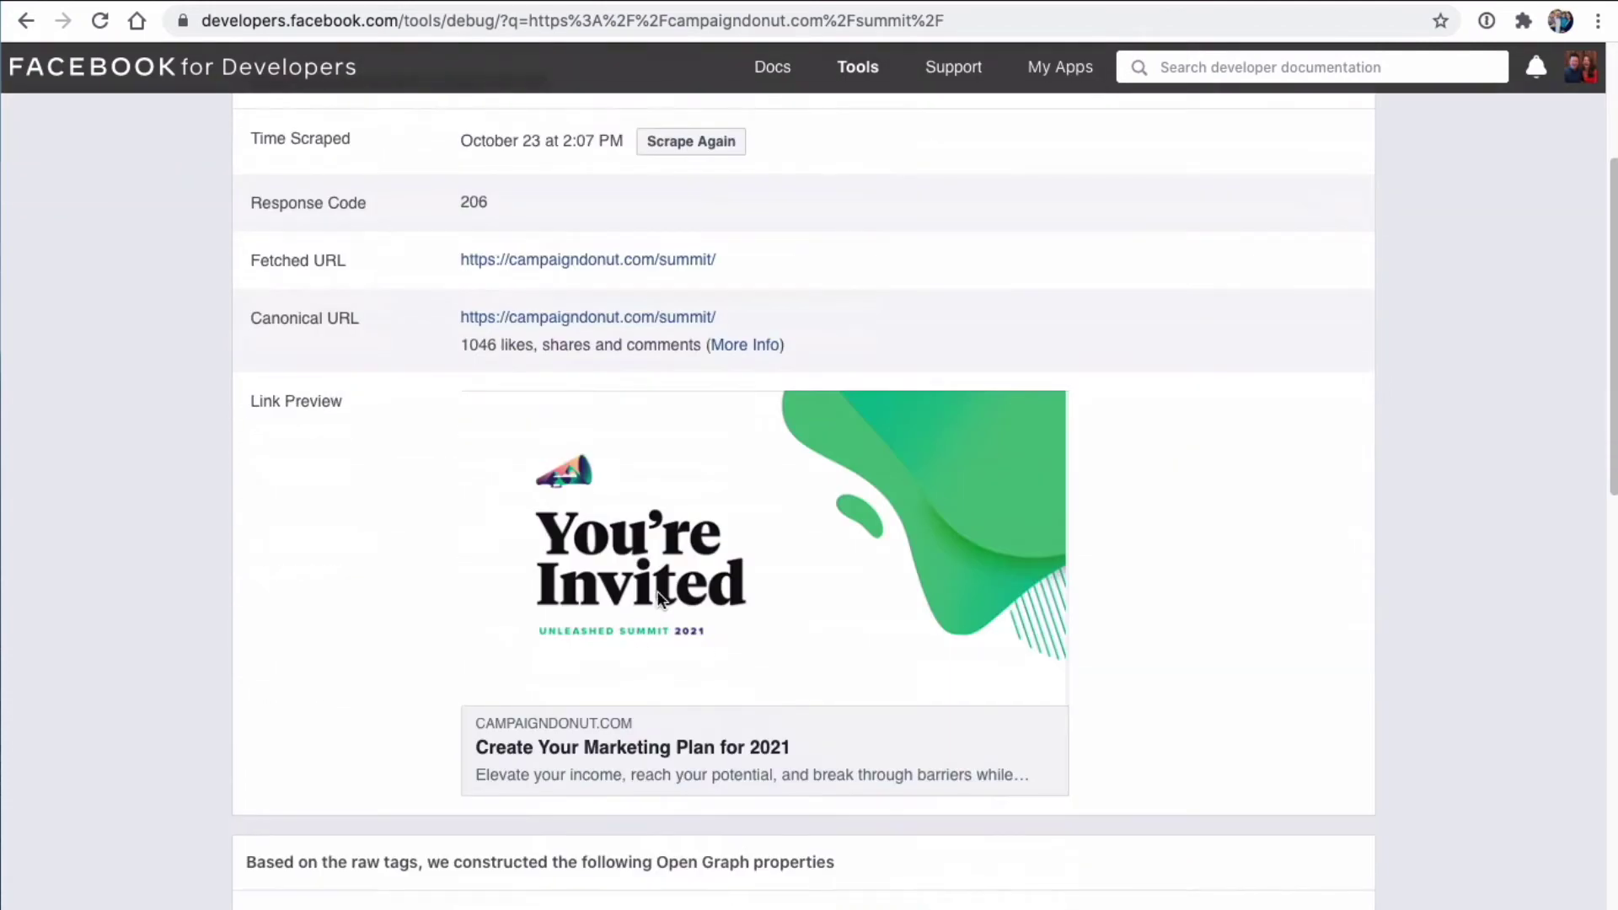
{"action": "key", "text": "ctrl+Tab"}
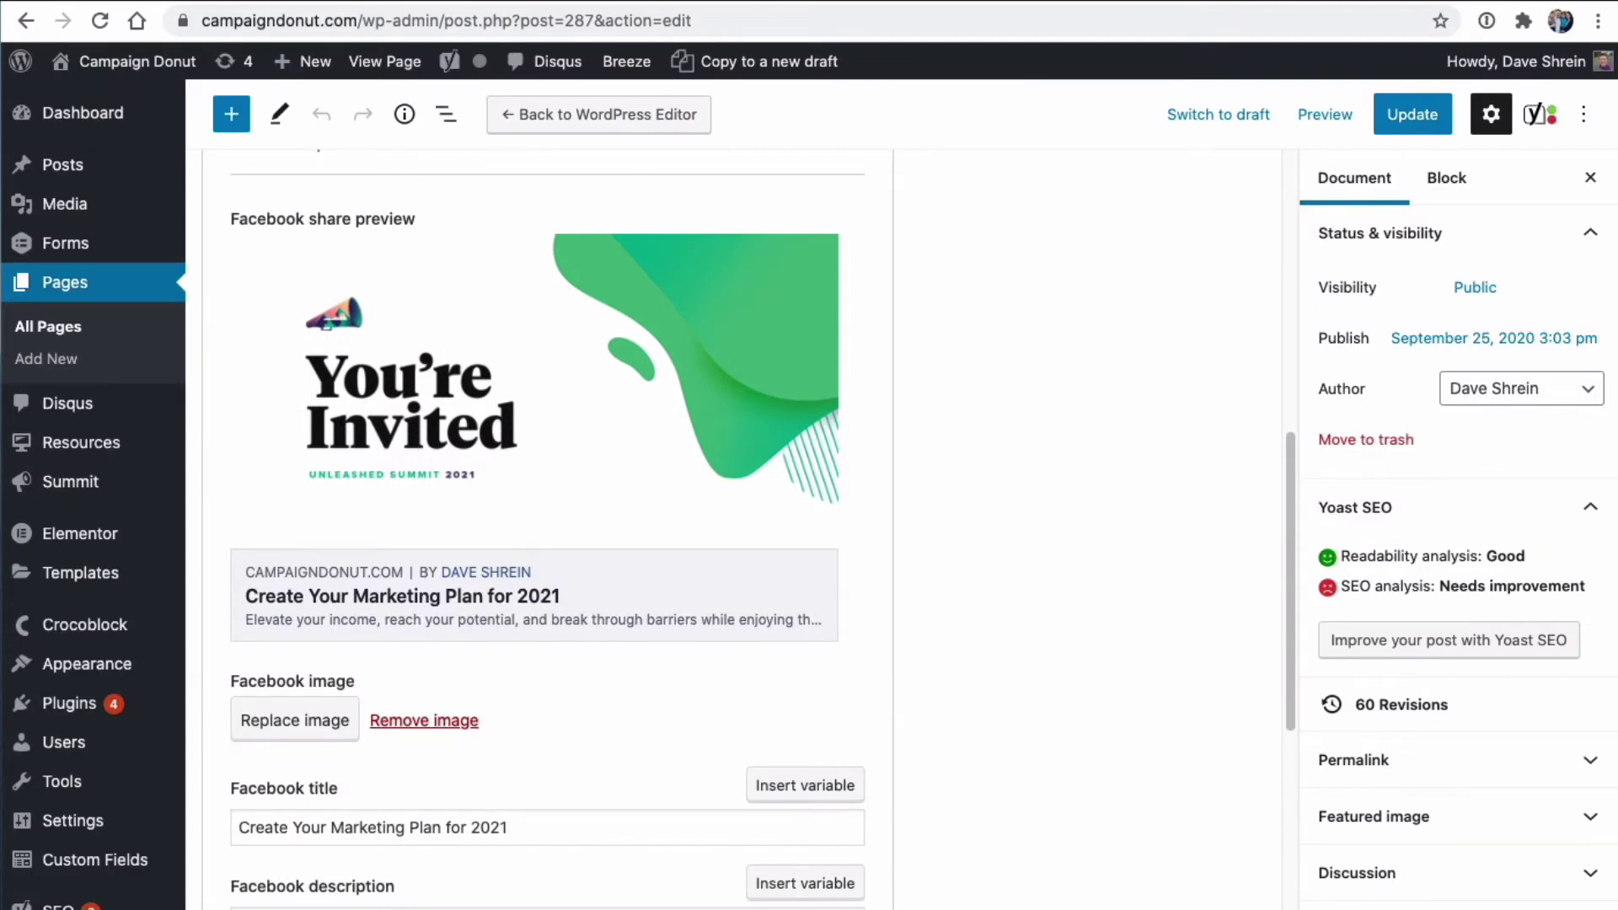
Step: Return to the Sharing Debugger's summit results to compare with Yoast's Facebook preview
{"action": "key", "text": "ctrl+shift+Tab"}
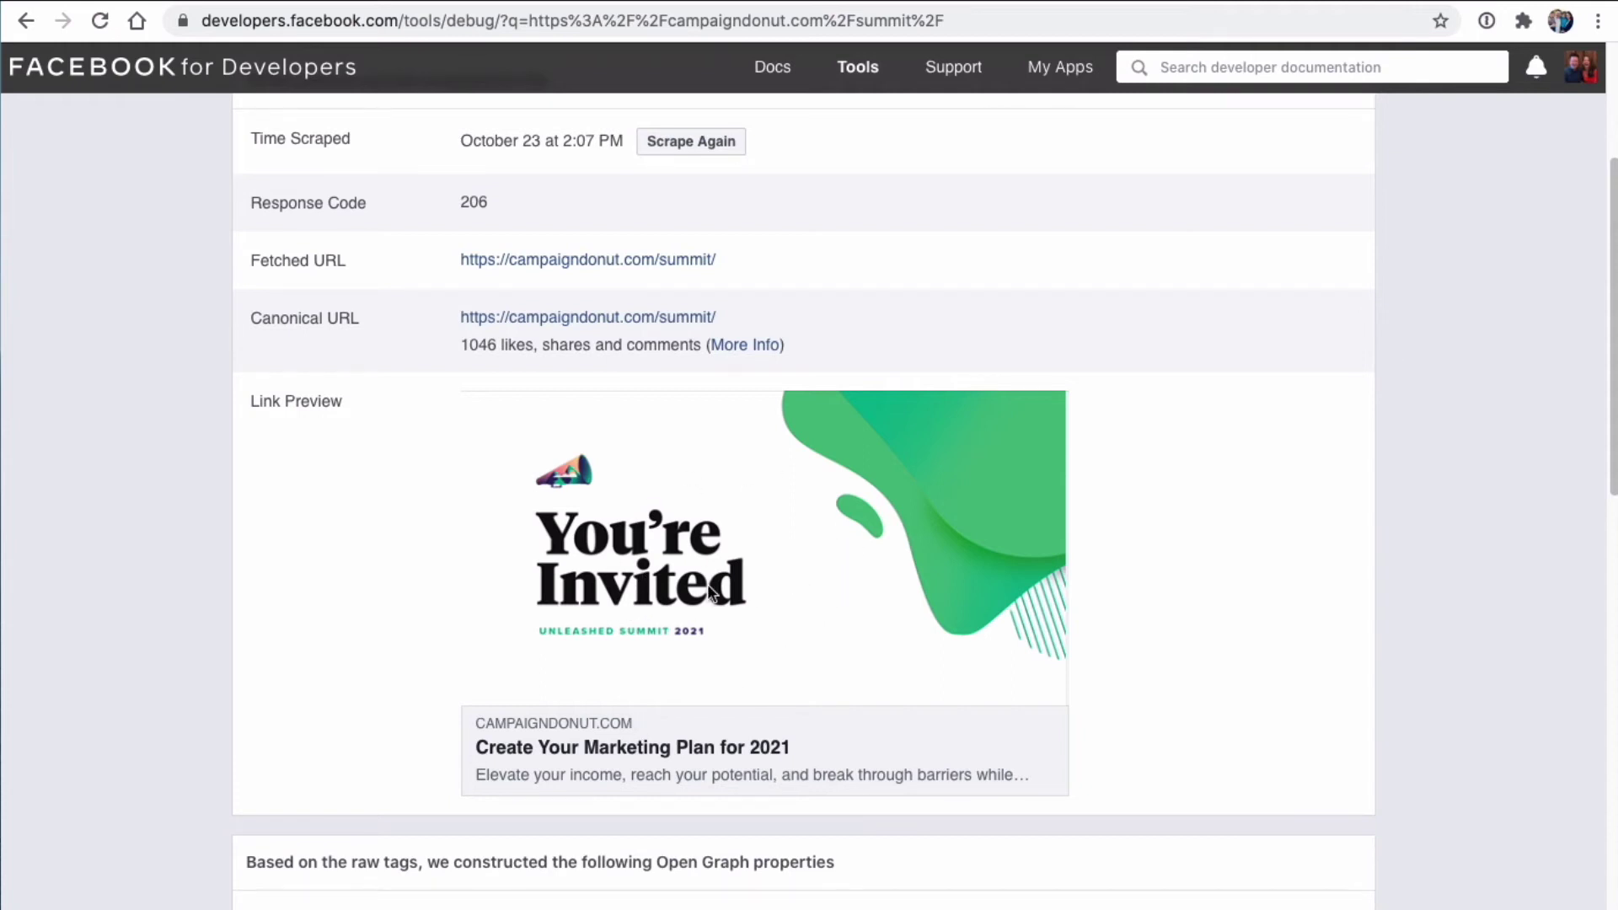
Step: Re-scrape the summit page and confirm the 'You're Invited' preview with its 2021 marketing-plan title
{"action": "scroll", "coordinate": [807, 633], "scroll_direction": "up", "scroll_amount": 3}
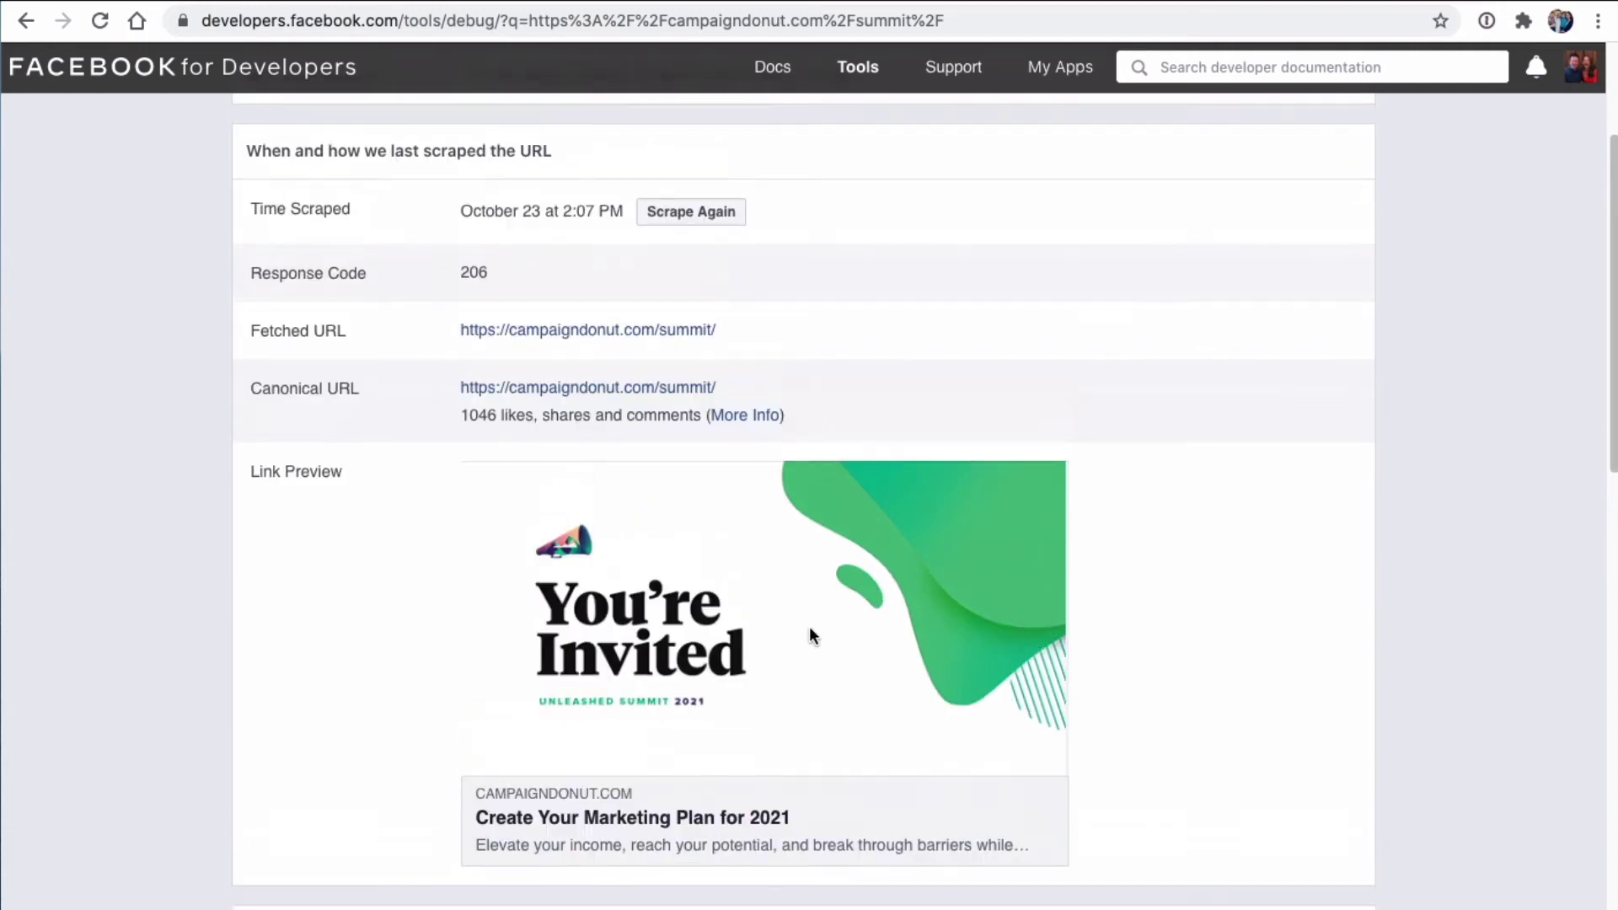
{"action": "scroll", "coordinate": [733, 619], "scroll_direction": "up", "scroll_amount": 2}
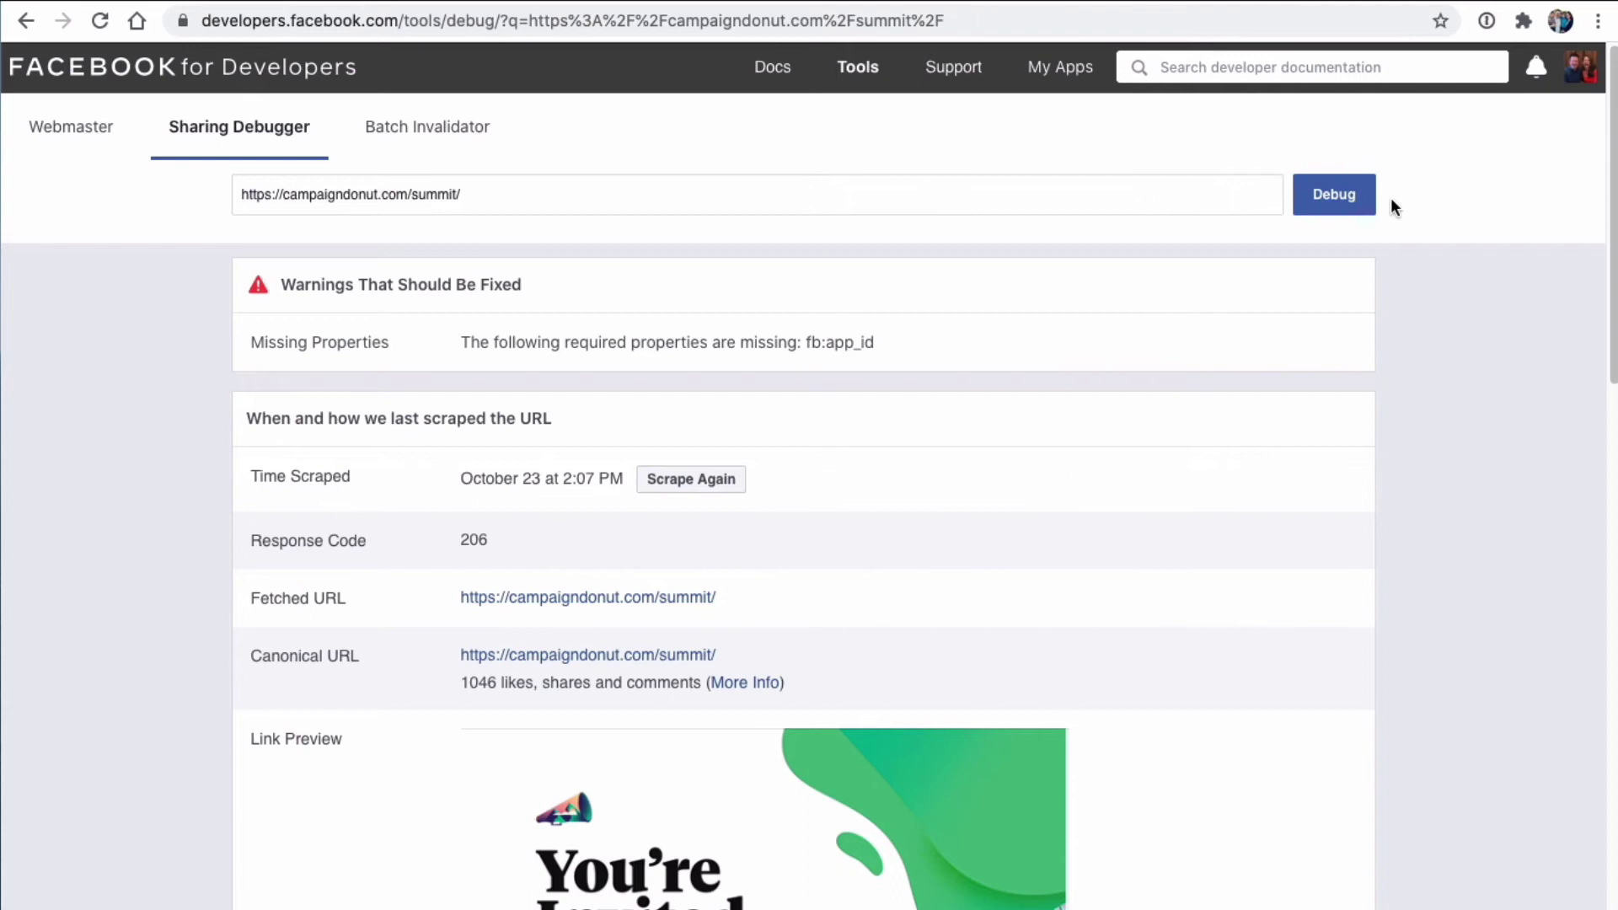
{"action": "scroll", "coordinate": [989, 548], "scroll_direction": "down", "scroll_amount": 2}
{"action": "scroll", "coordinate": [990, 546], "scroll_direction": "down", "scroll_amount": 1}
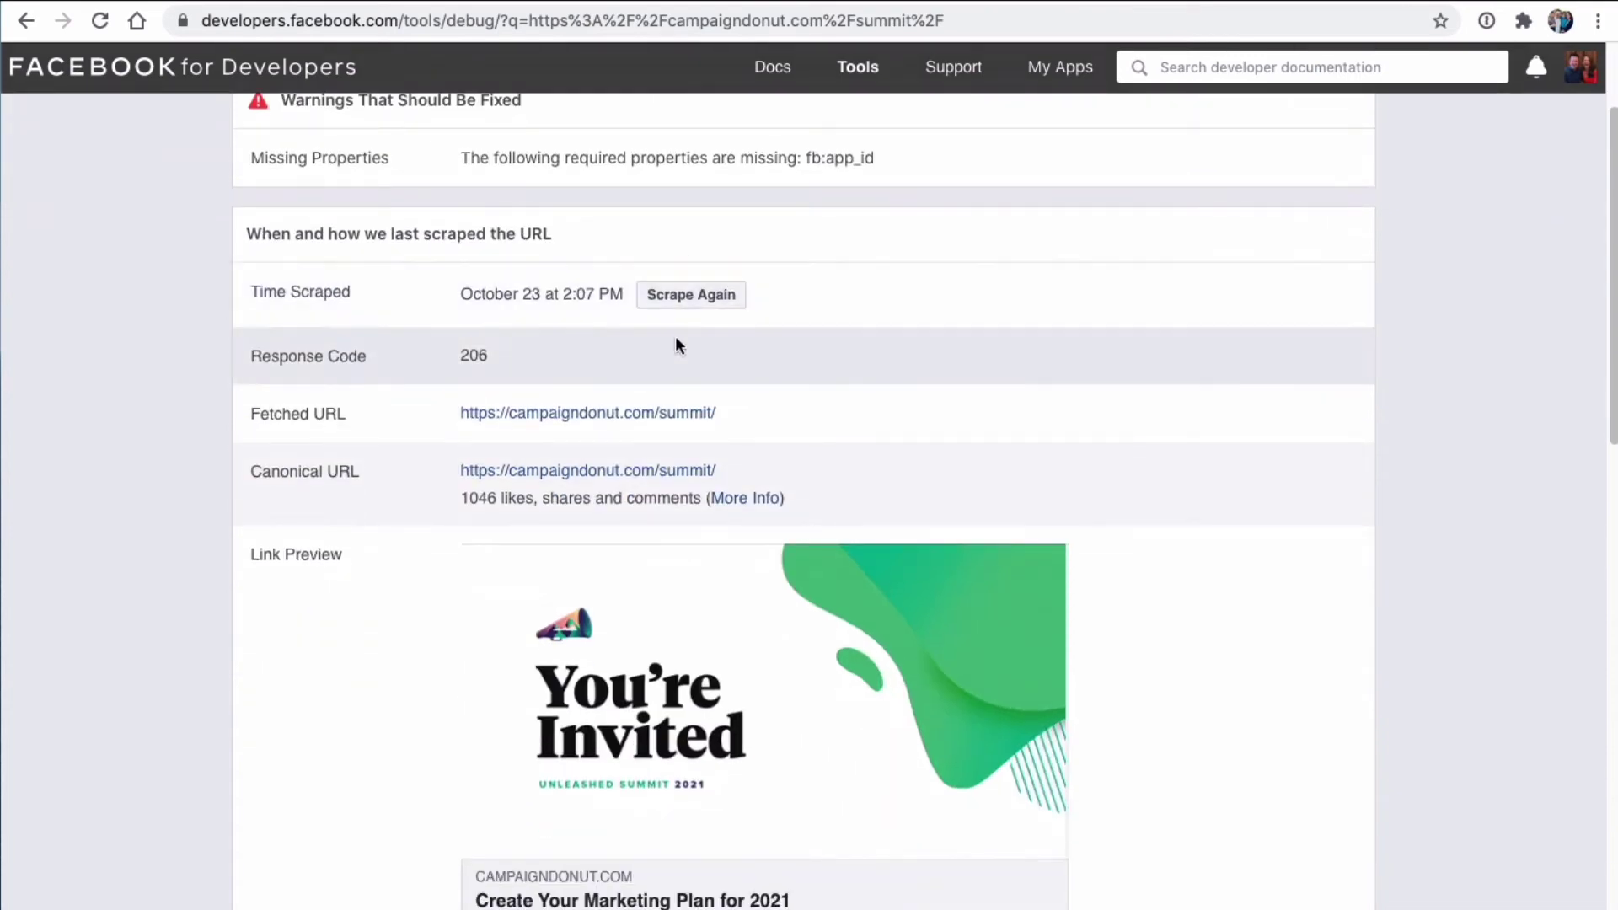
{"action": "left_click", "coordinate": [732, 301]}
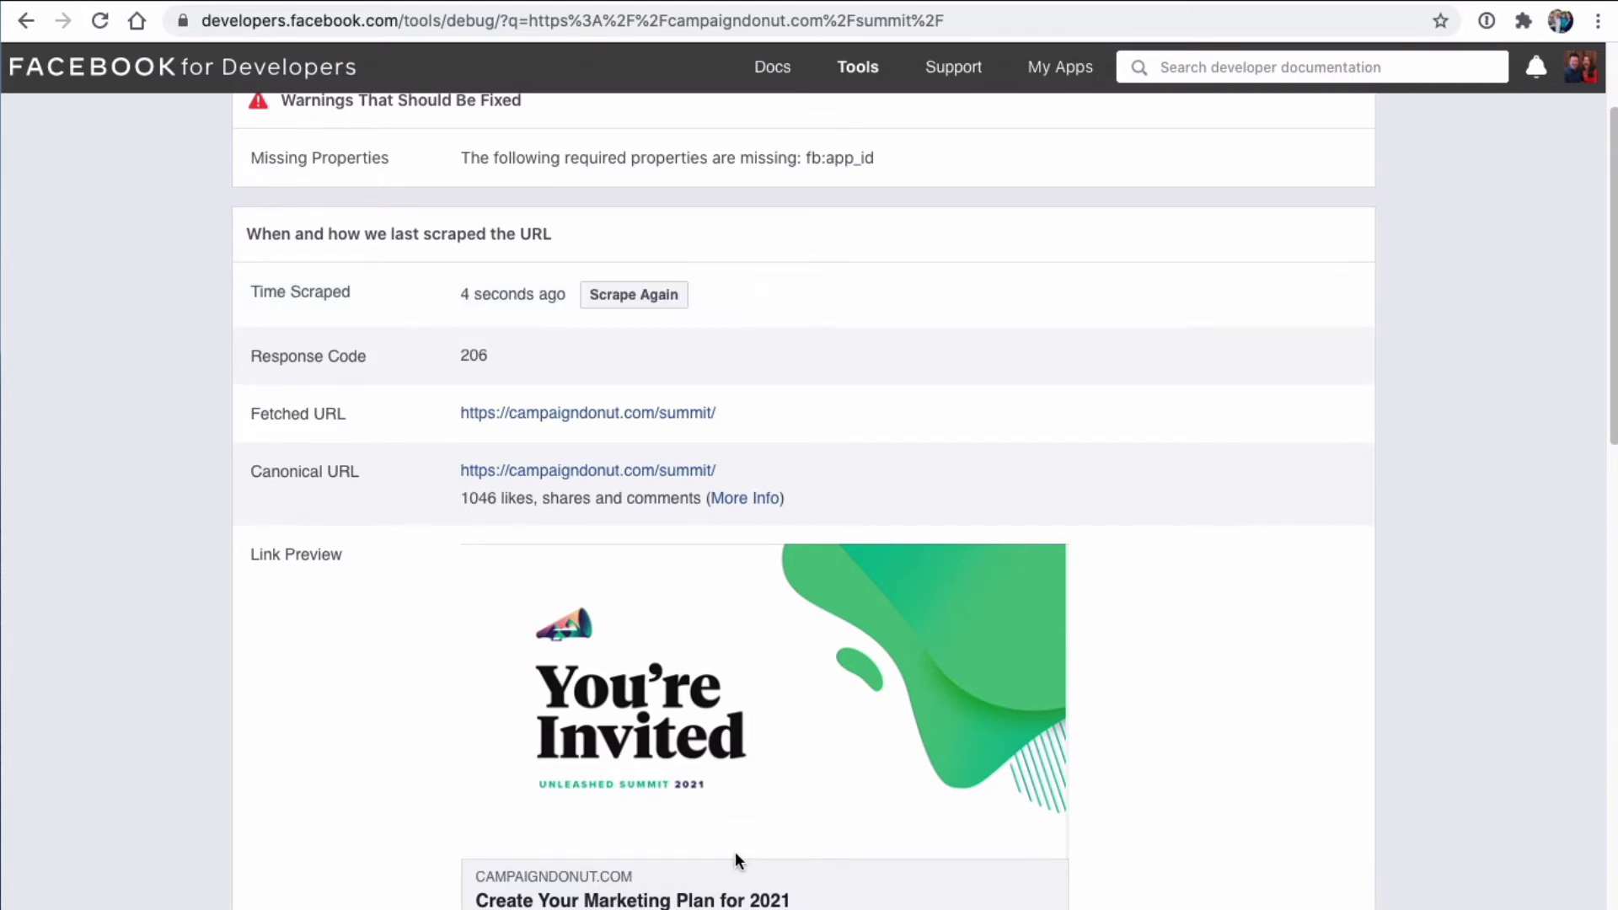
{"action": "scroll", "coordinate": [650, 554], "scroll_direction": "down", "scroll_amount": 2}
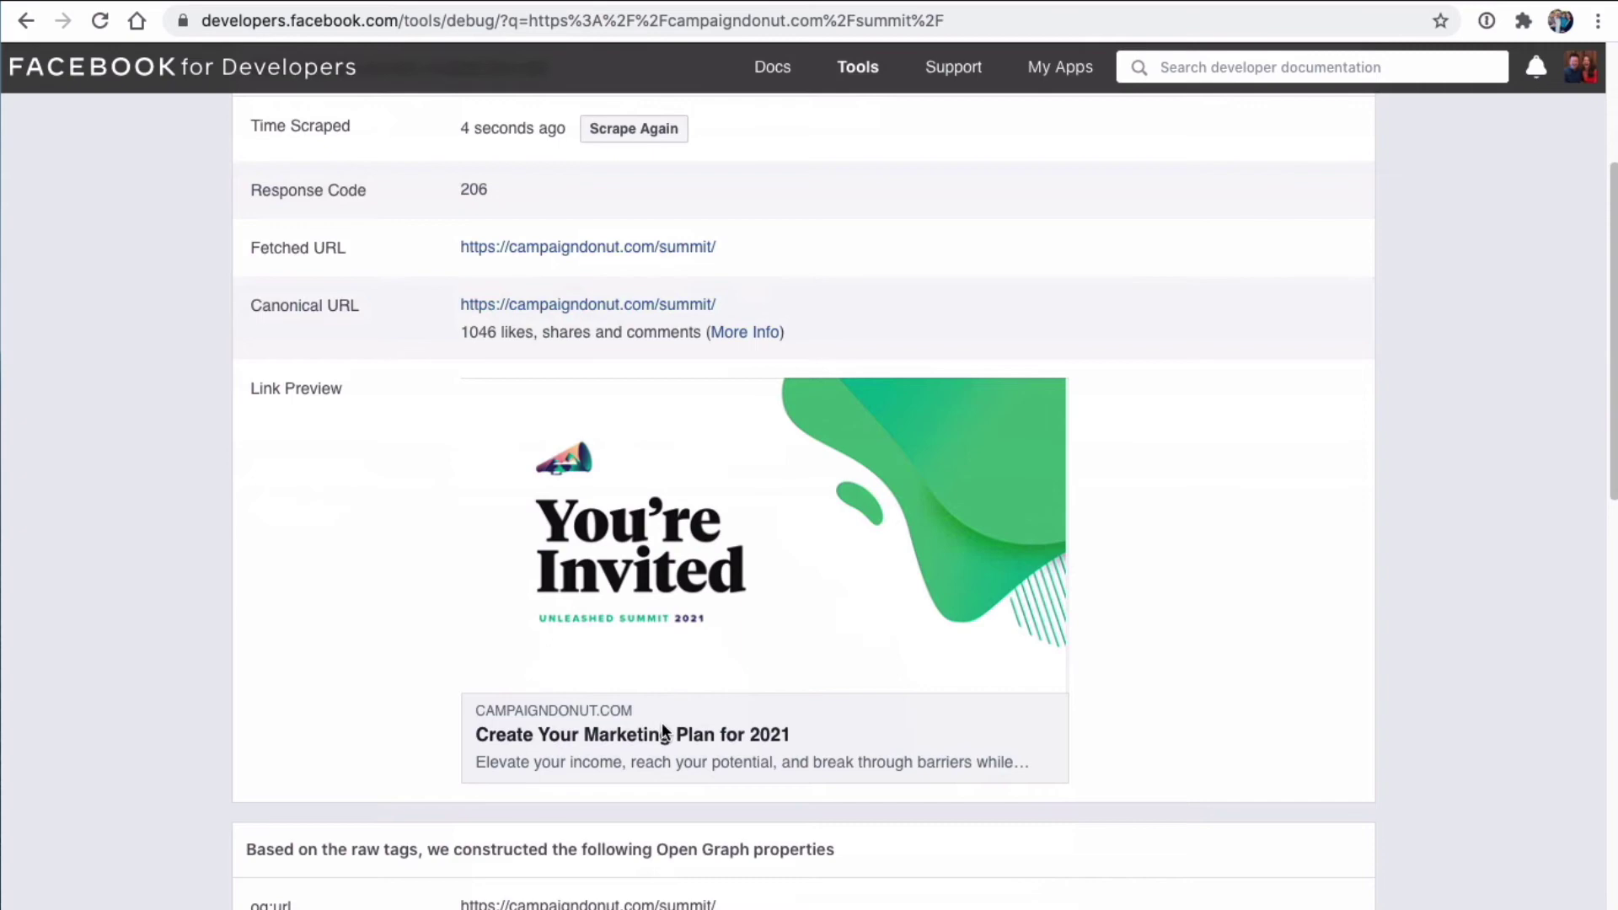
{"action": "scroll", "coordinate": [917, 654], "scroll_direction": "up", "scroll_amount": 4}
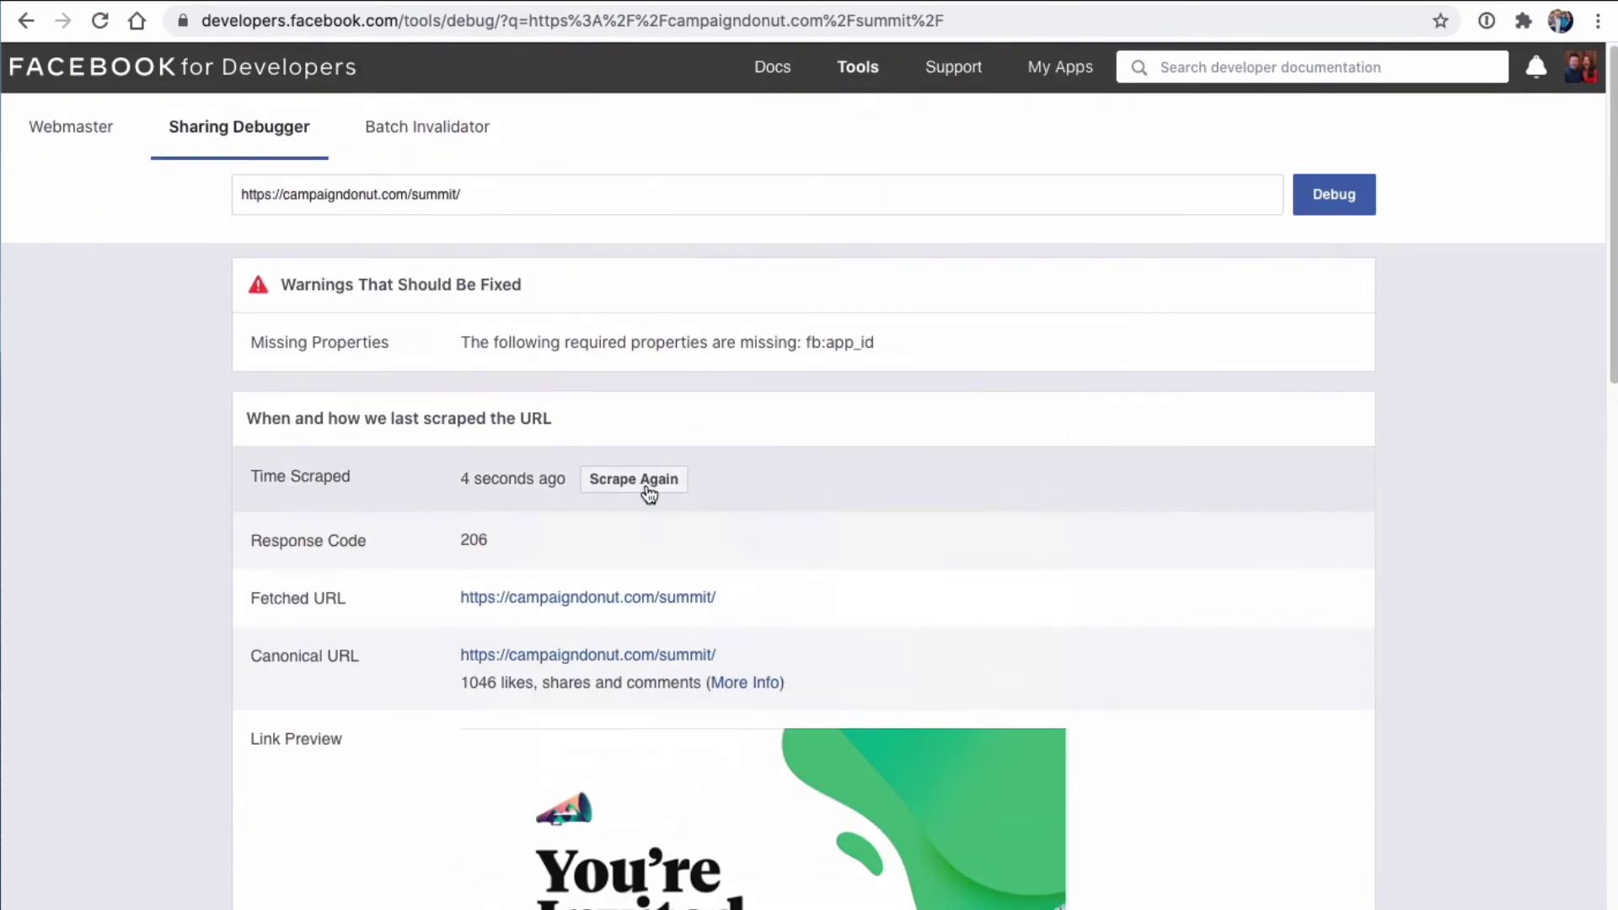
{"action": "left_click", "coordinate": [645, 19]}
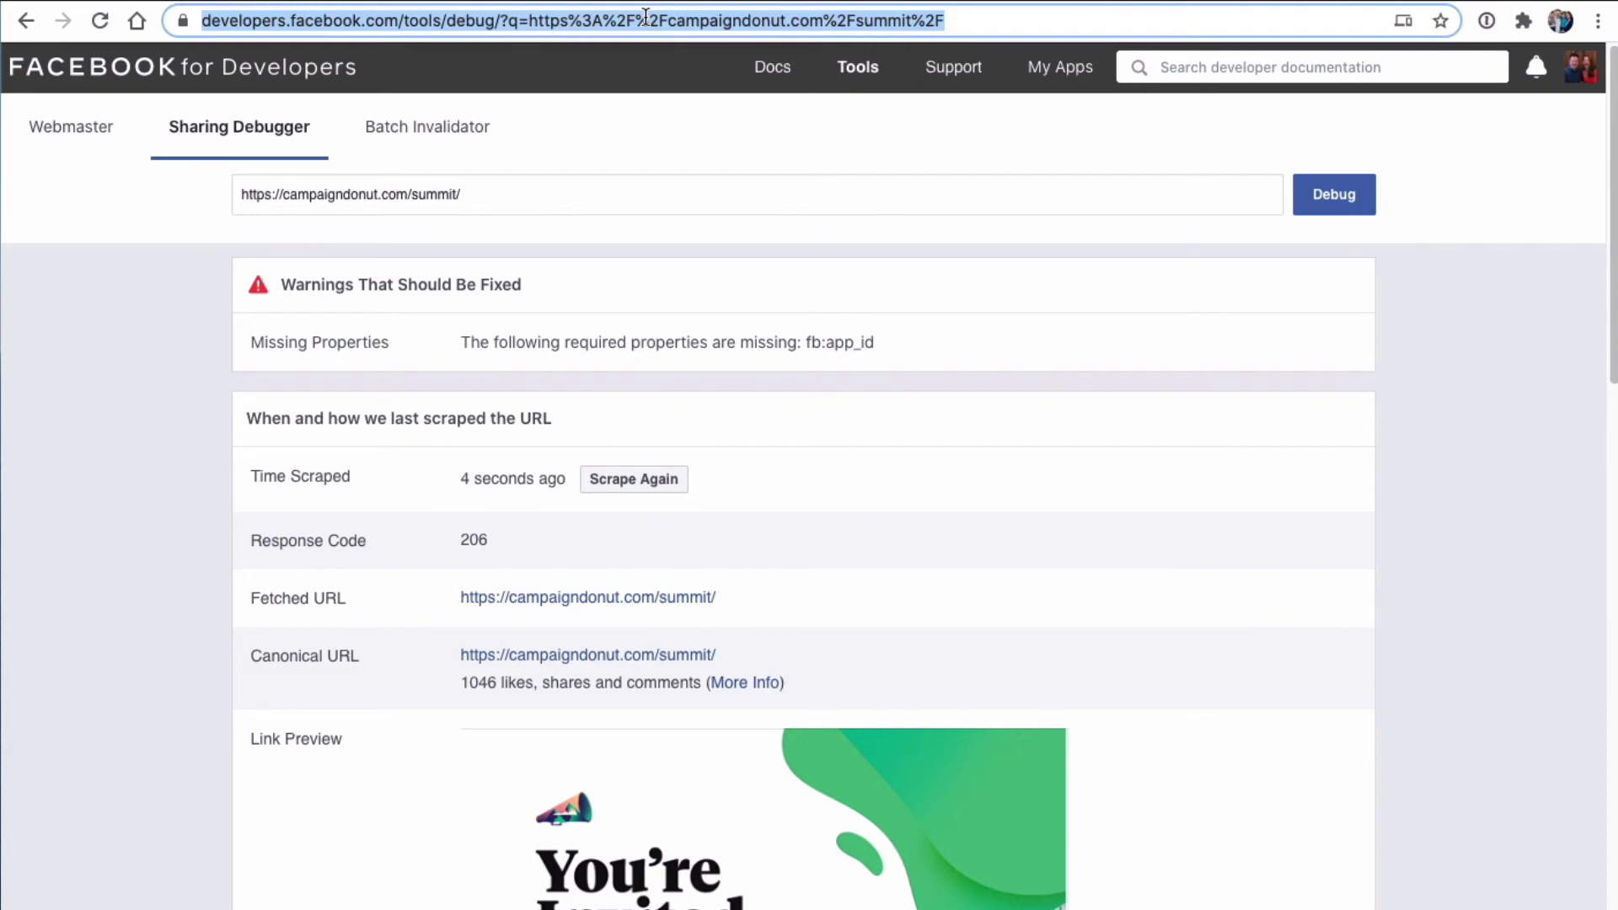
Step: Open Twitter Card Validator via Google and preview the summit URL's 'You're Invited' card
{"action": "type", "text": "twitter card val"}
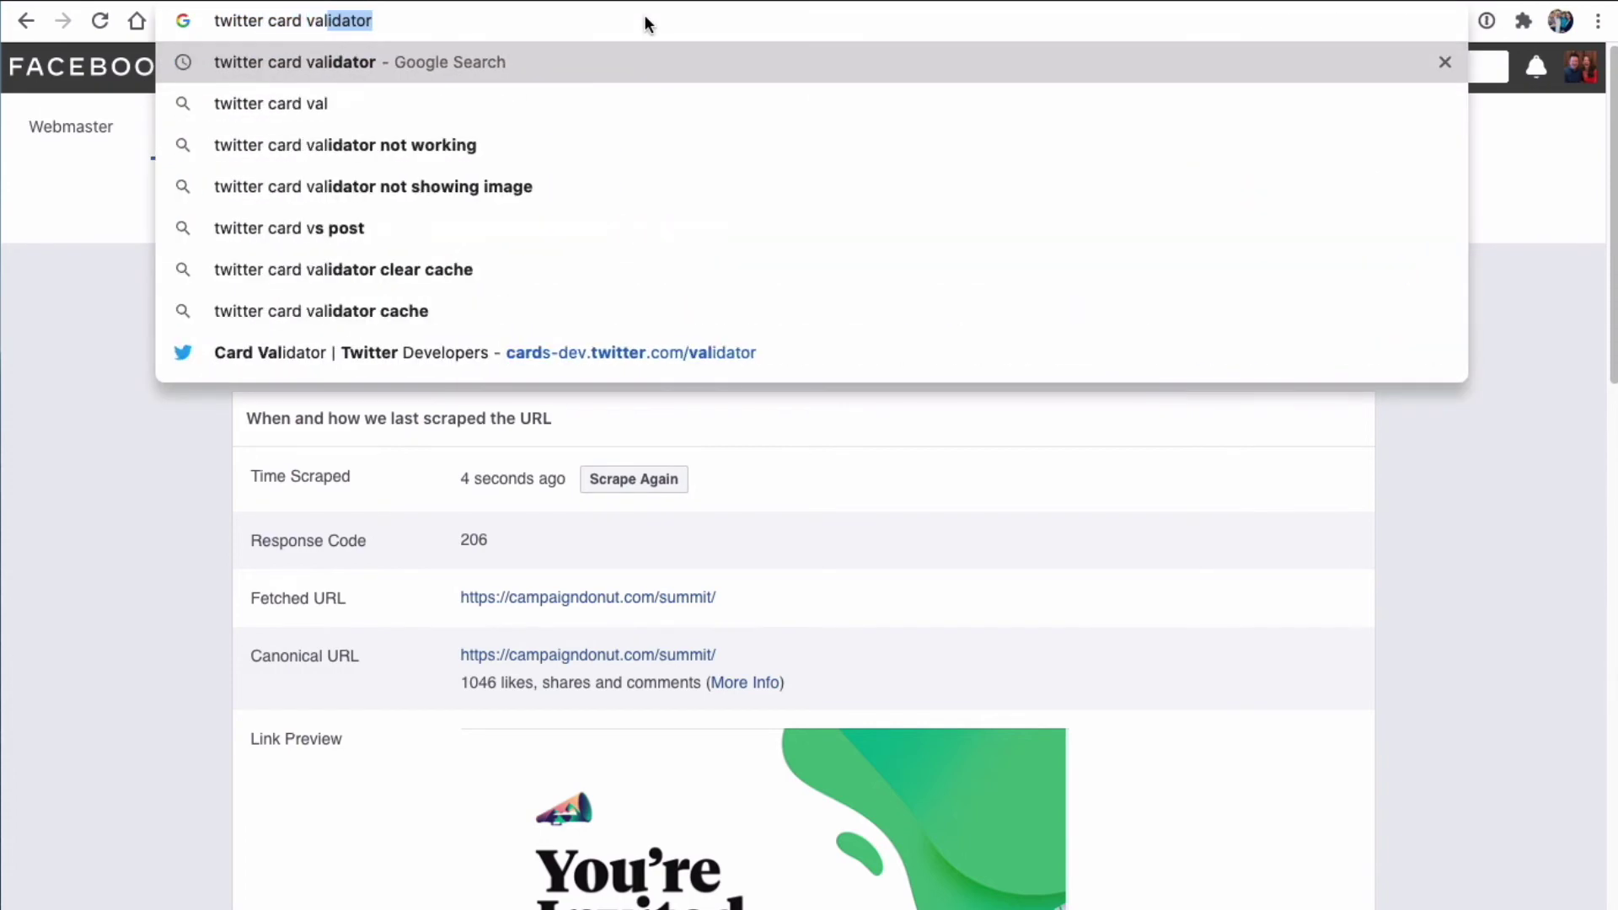
{"action": "type", "text": "ida"}
{"action": "key", "text": "Return"}
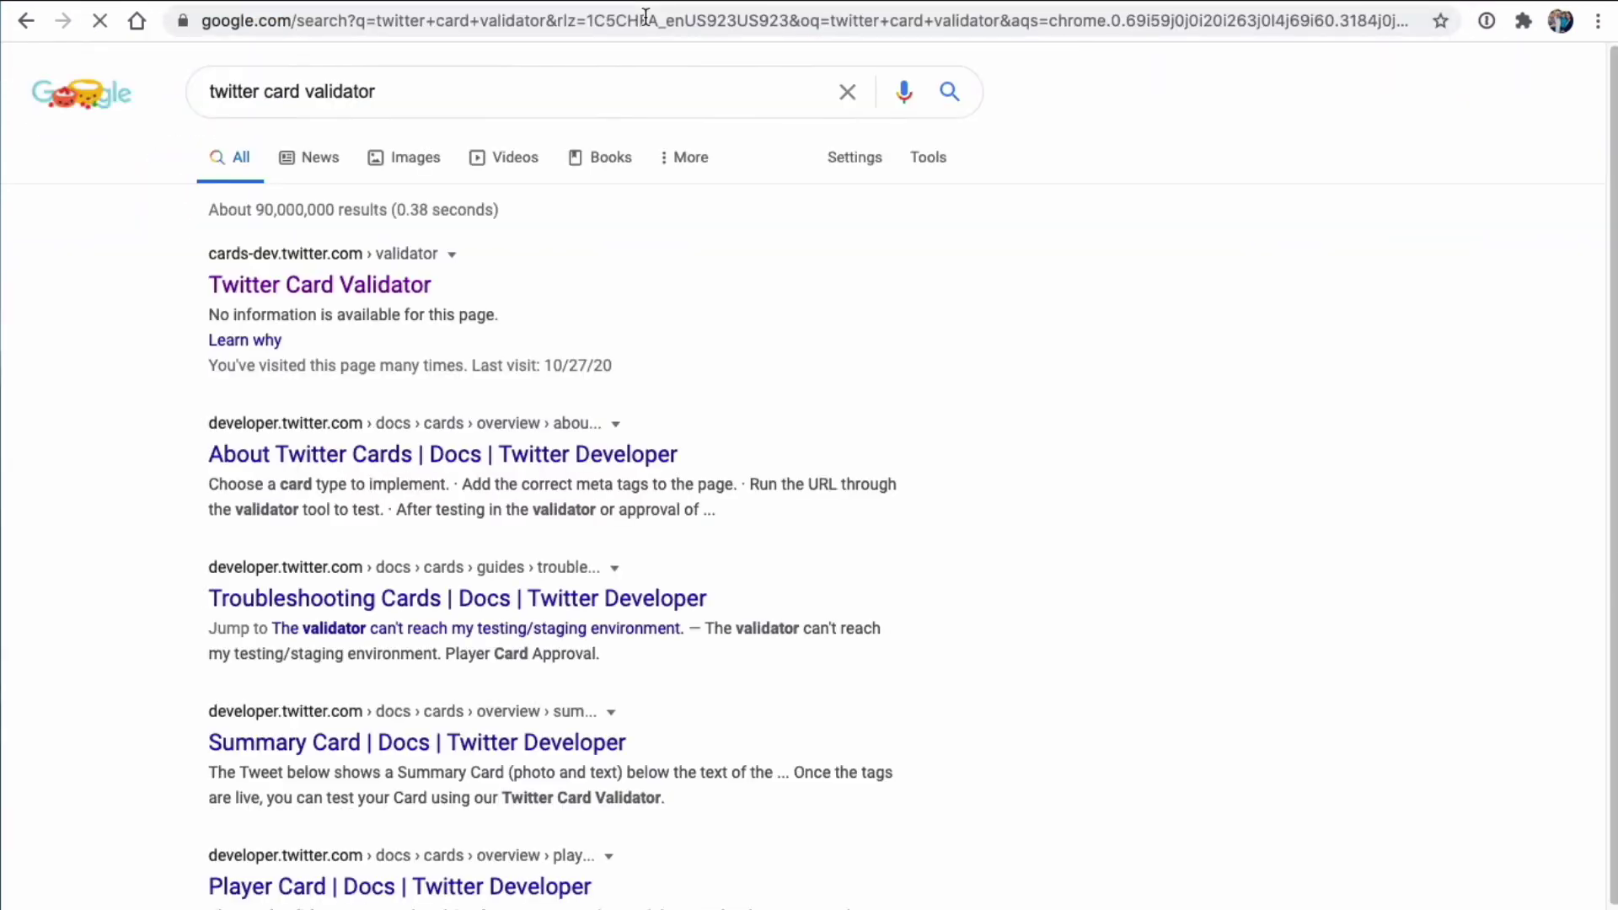
{"action": "left_click", "coordinate": [381, 283]}
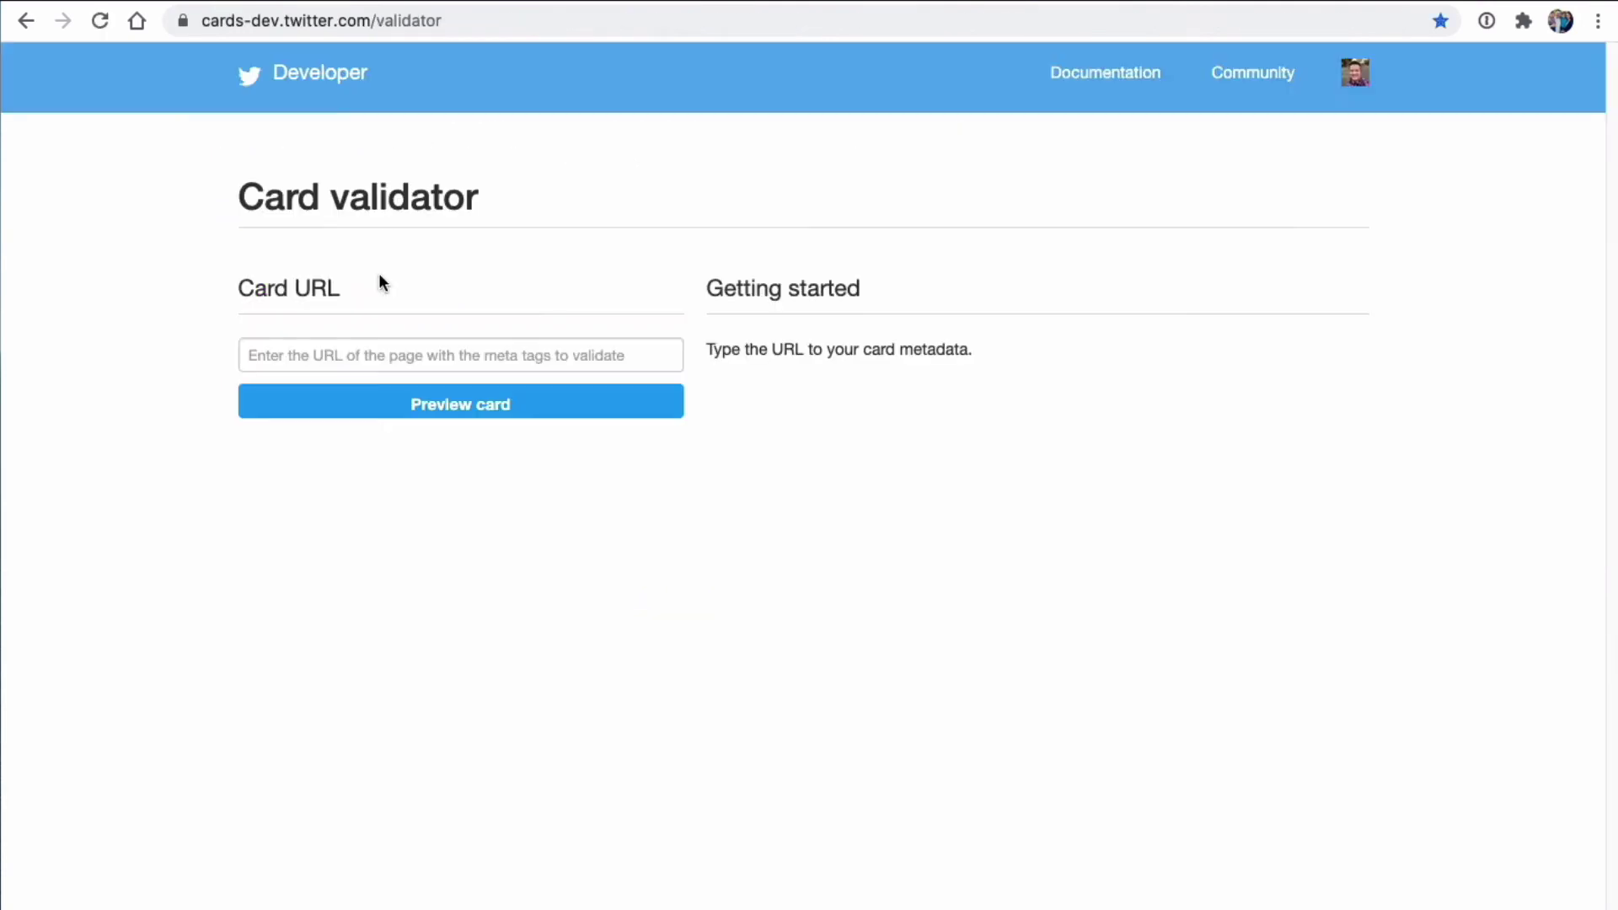
{"action": "left_click", "coordinate": [420, 362]}
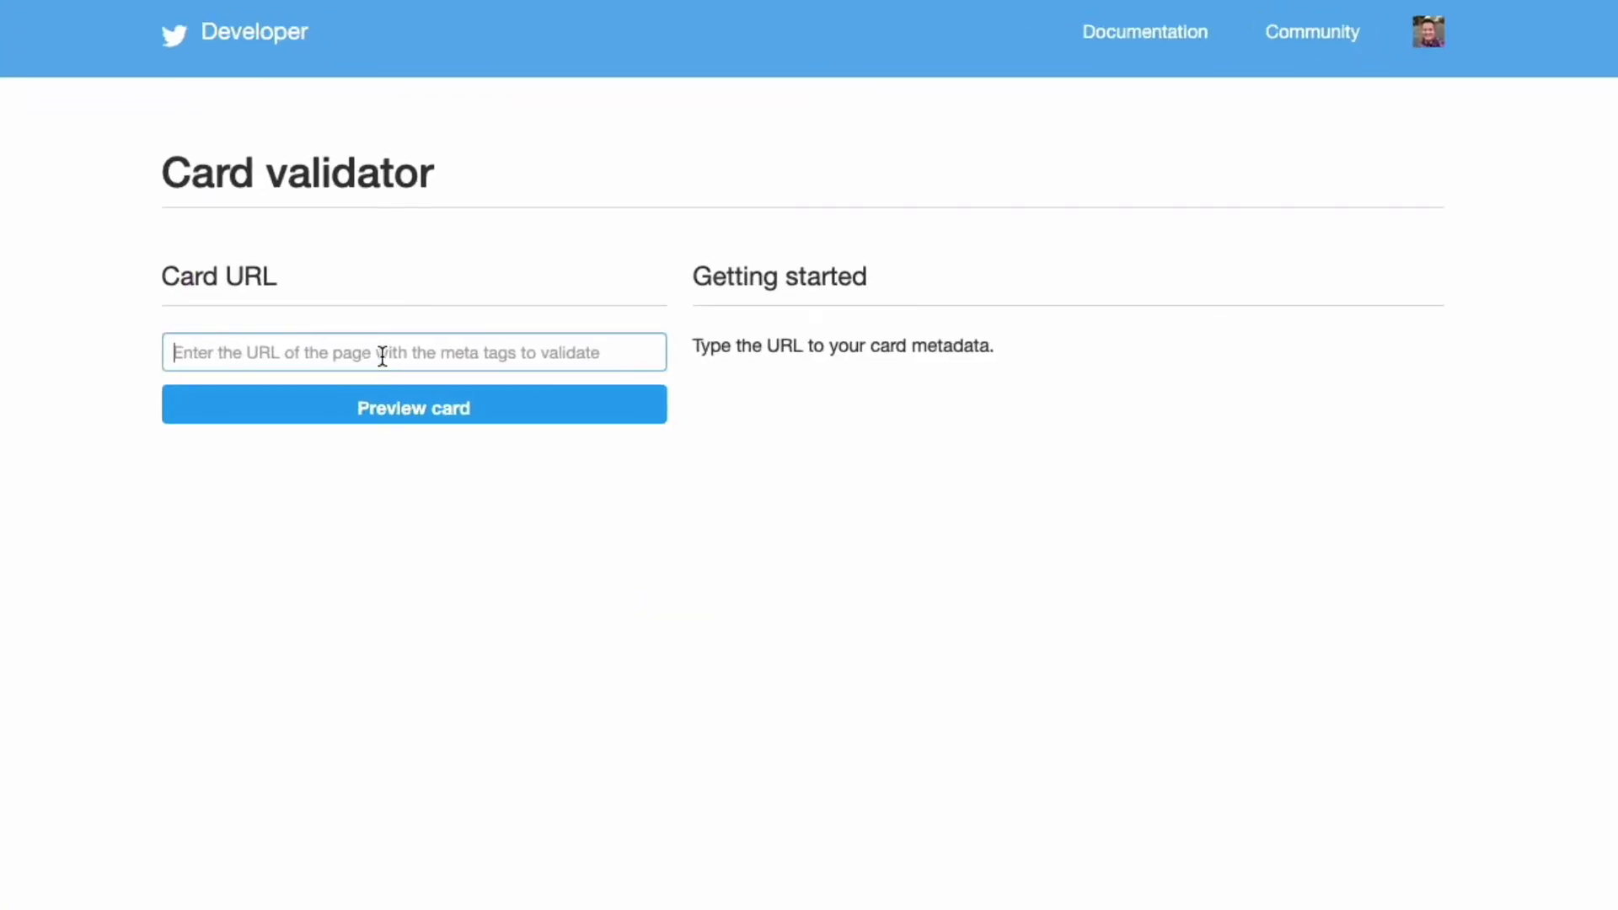
{"action": "type", "text": "https://campaigndonut.com/summit/"}
{"action": "left_click", "coordinate": [453, 416]}
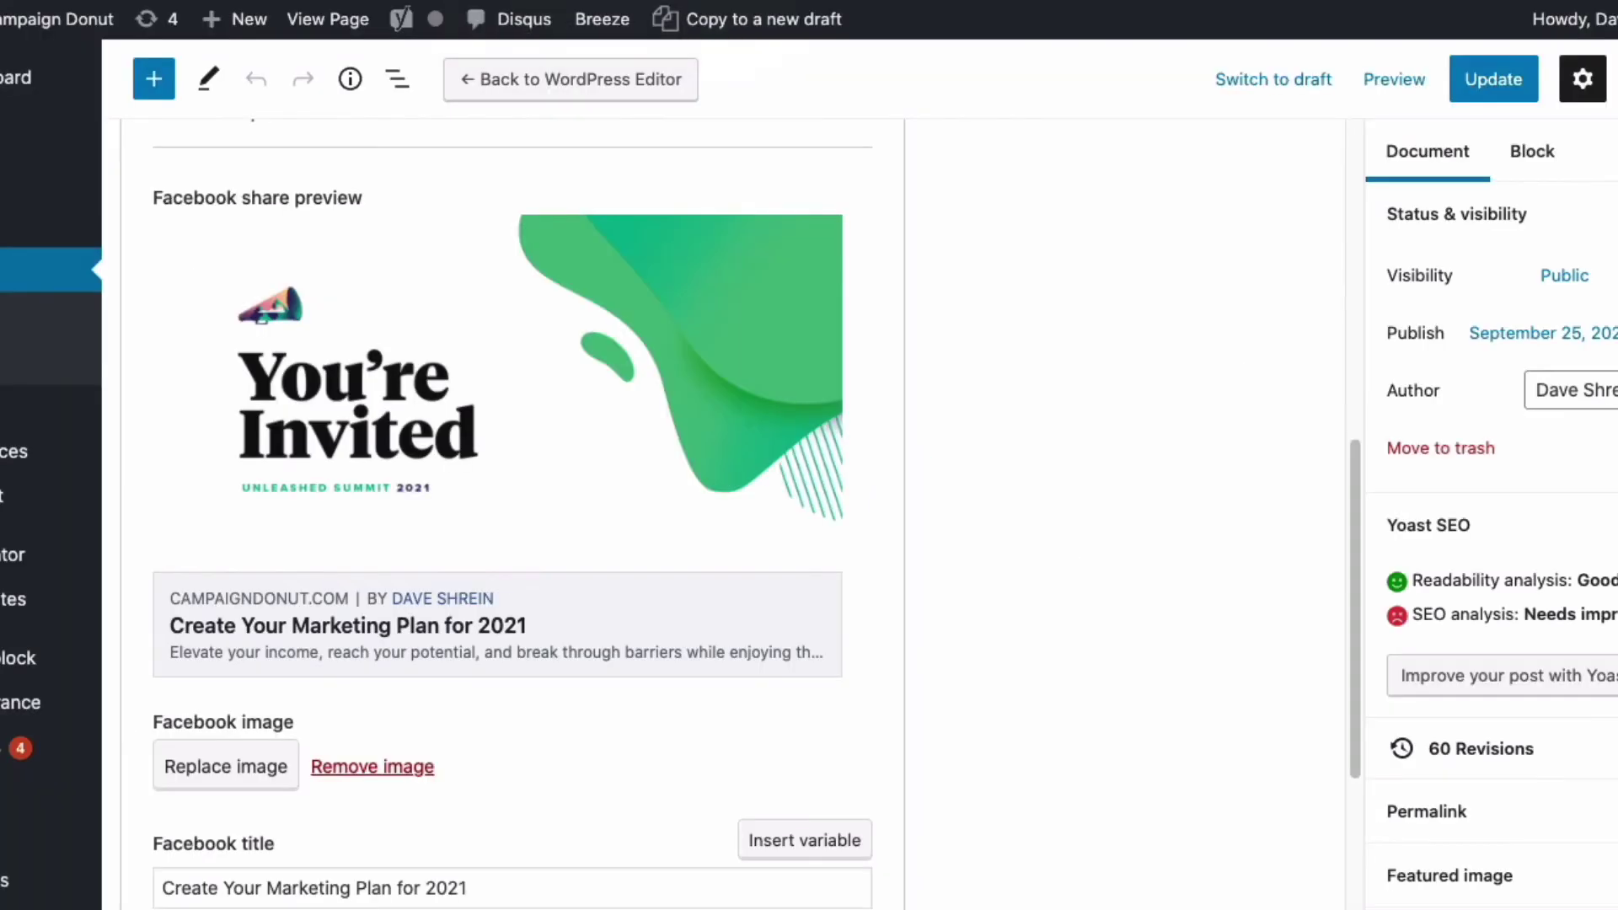
{"action": "scroll", "coordinate": [538, 580], "scroll_direction": "down", "scroll_amount": 7}
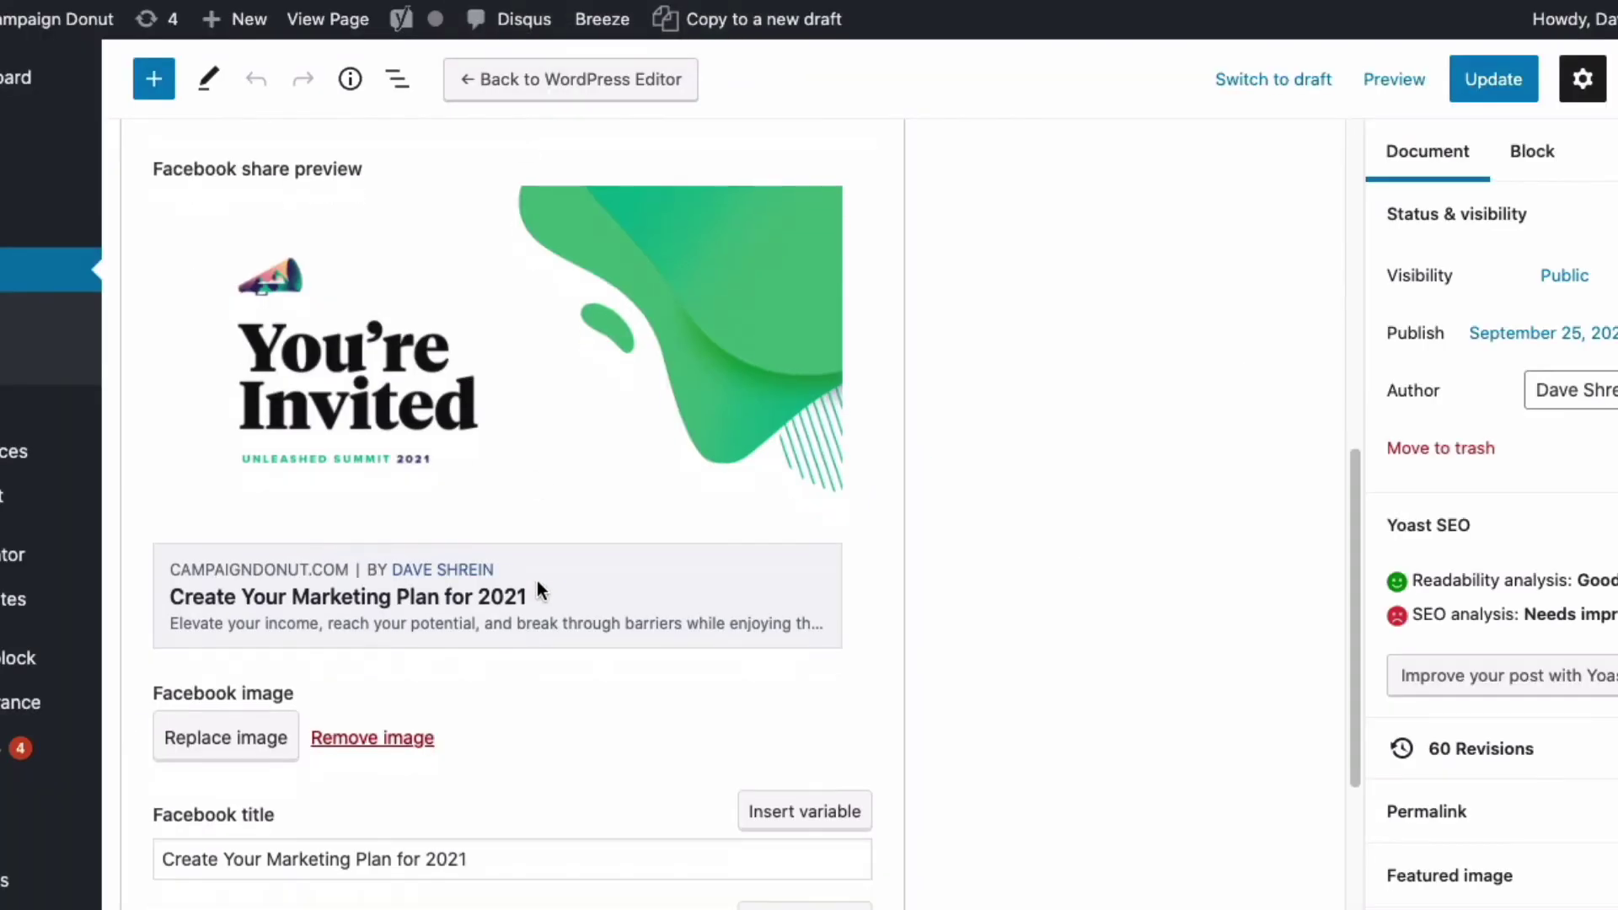
{"action": "scroll", "coordinate": [275, 871], "scroll_direction": "down", "scroll_amount": 1}
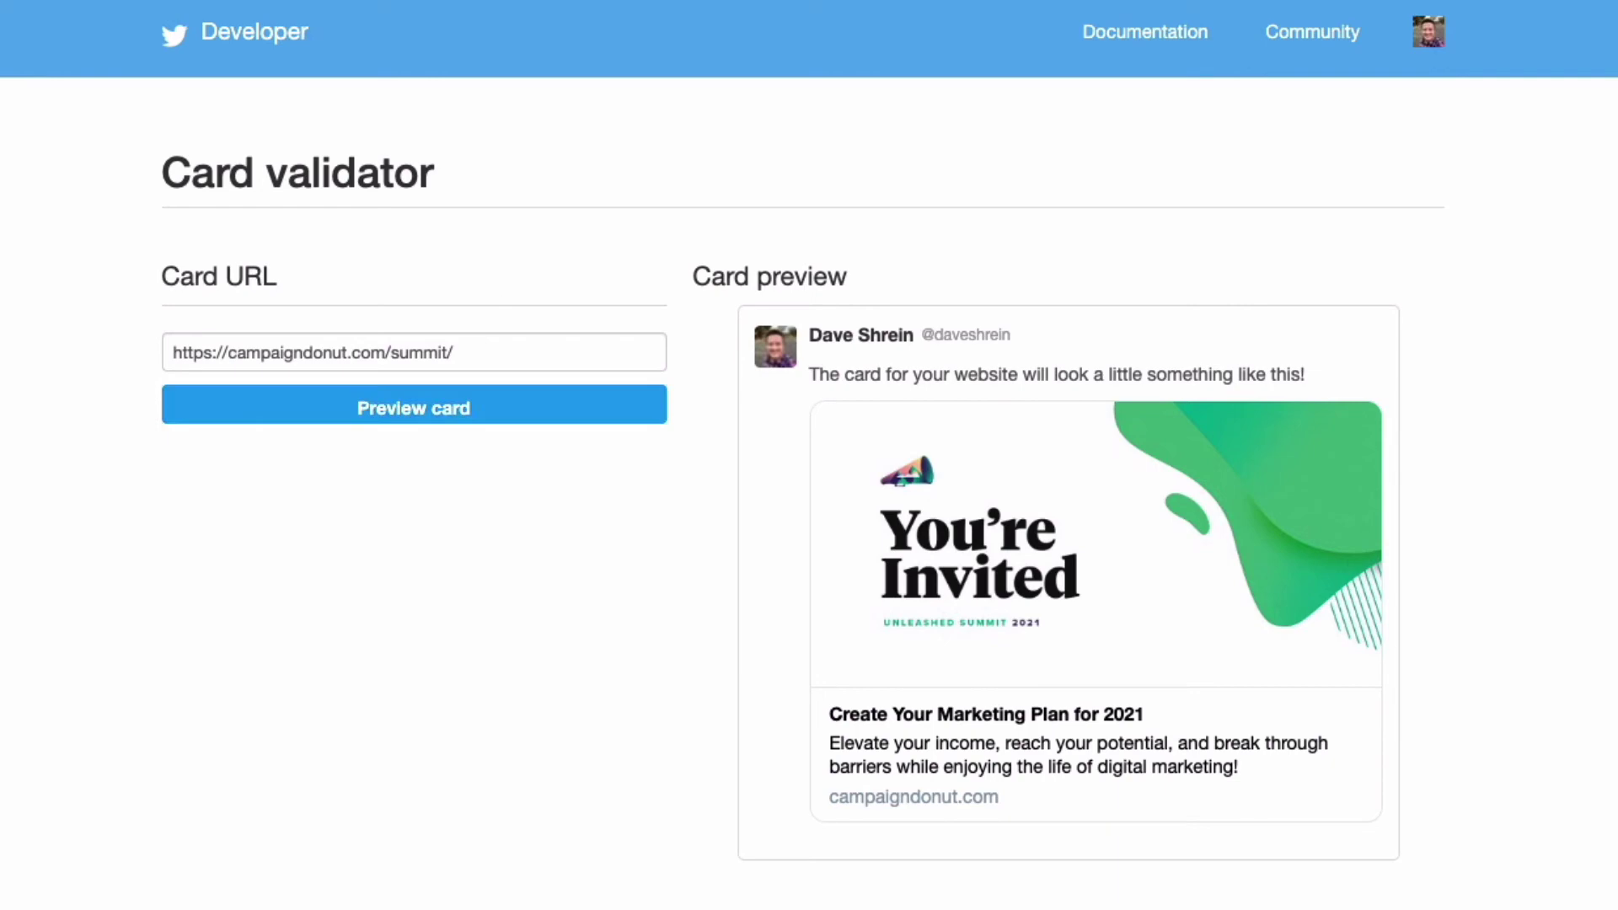
Step: Search for 'linkedin post inspector' and open LinkedIn's Post Inspector
{"action": "key", "text": "super+l"}
{"action": "type", "text": "linked in"}
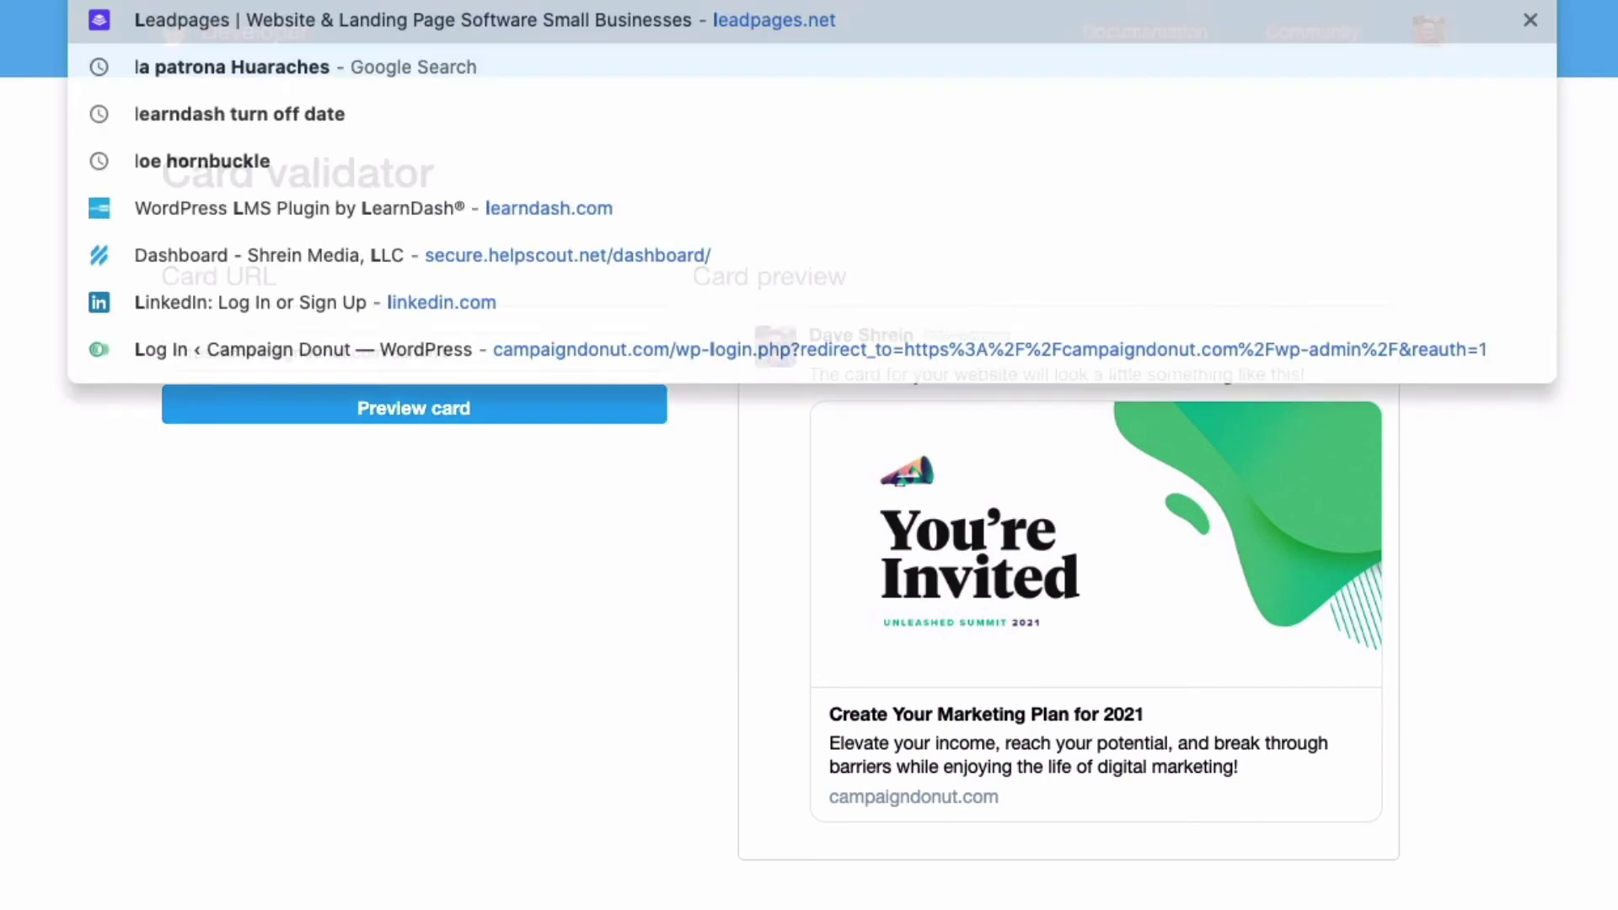
{"action": "key", "text": "BackSpace"}
{"action": "key", "text": "BackSpace"}
{"action": "key", "text": "BackSpace"}
{"action": "type", "text": "in post inspector"}
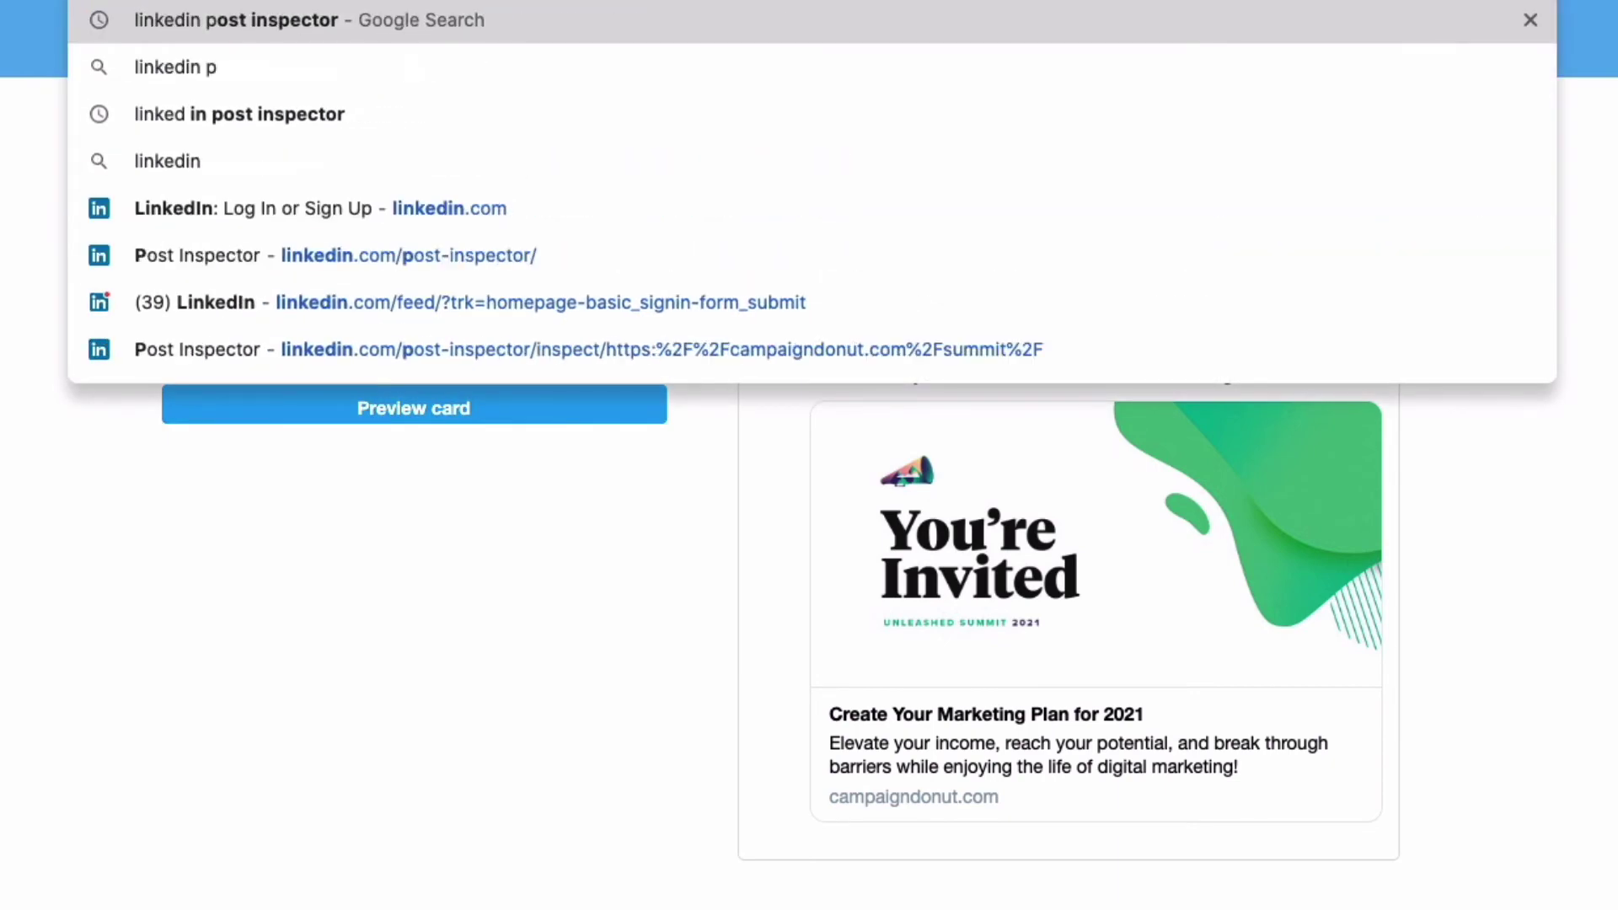
{"action": "key", "text": "Return"}
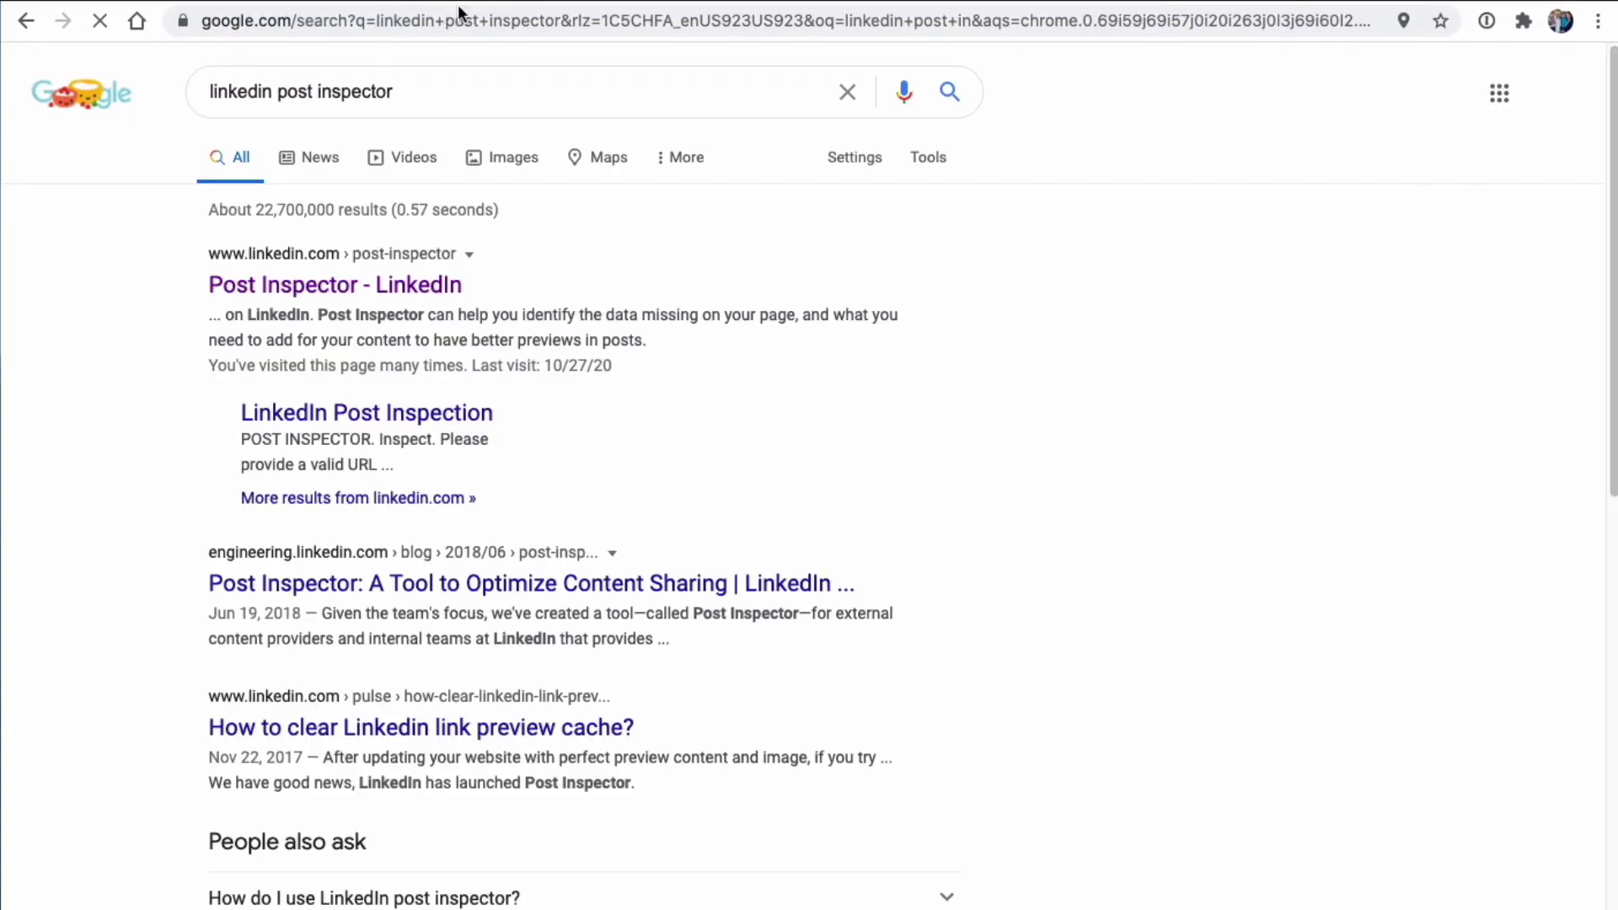
{"action": "left_click", "coordinate": [430, 291]}
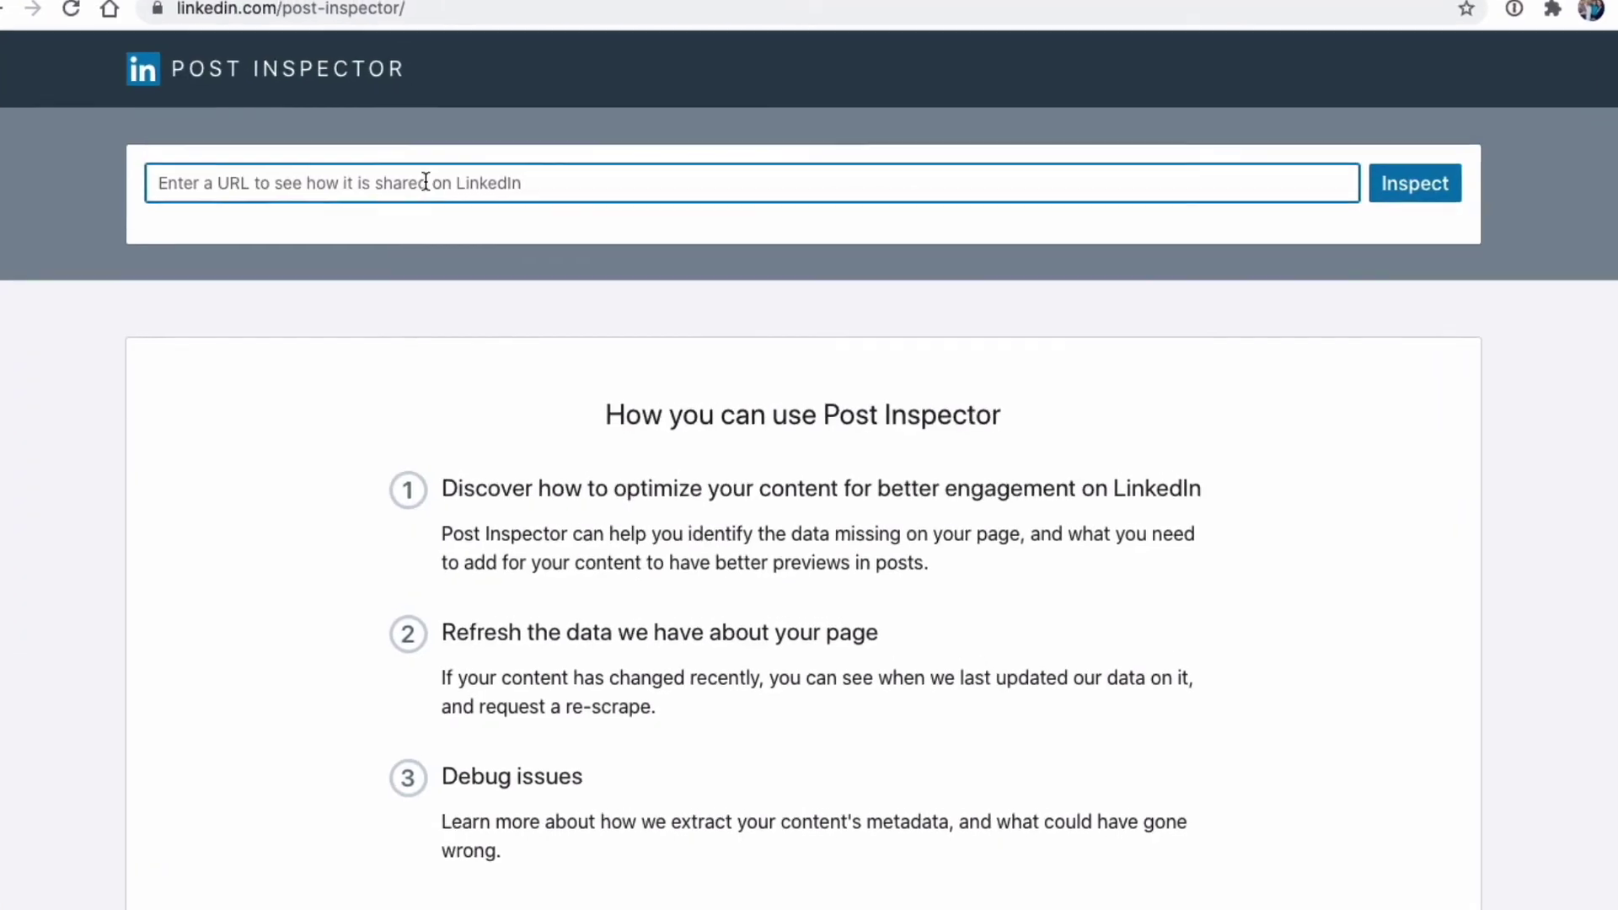
Step: Inspect the pasted summit URL and review its 'You're Invited' preview and metadata
{"action": "right_click", "coordinate": [426, 181]}
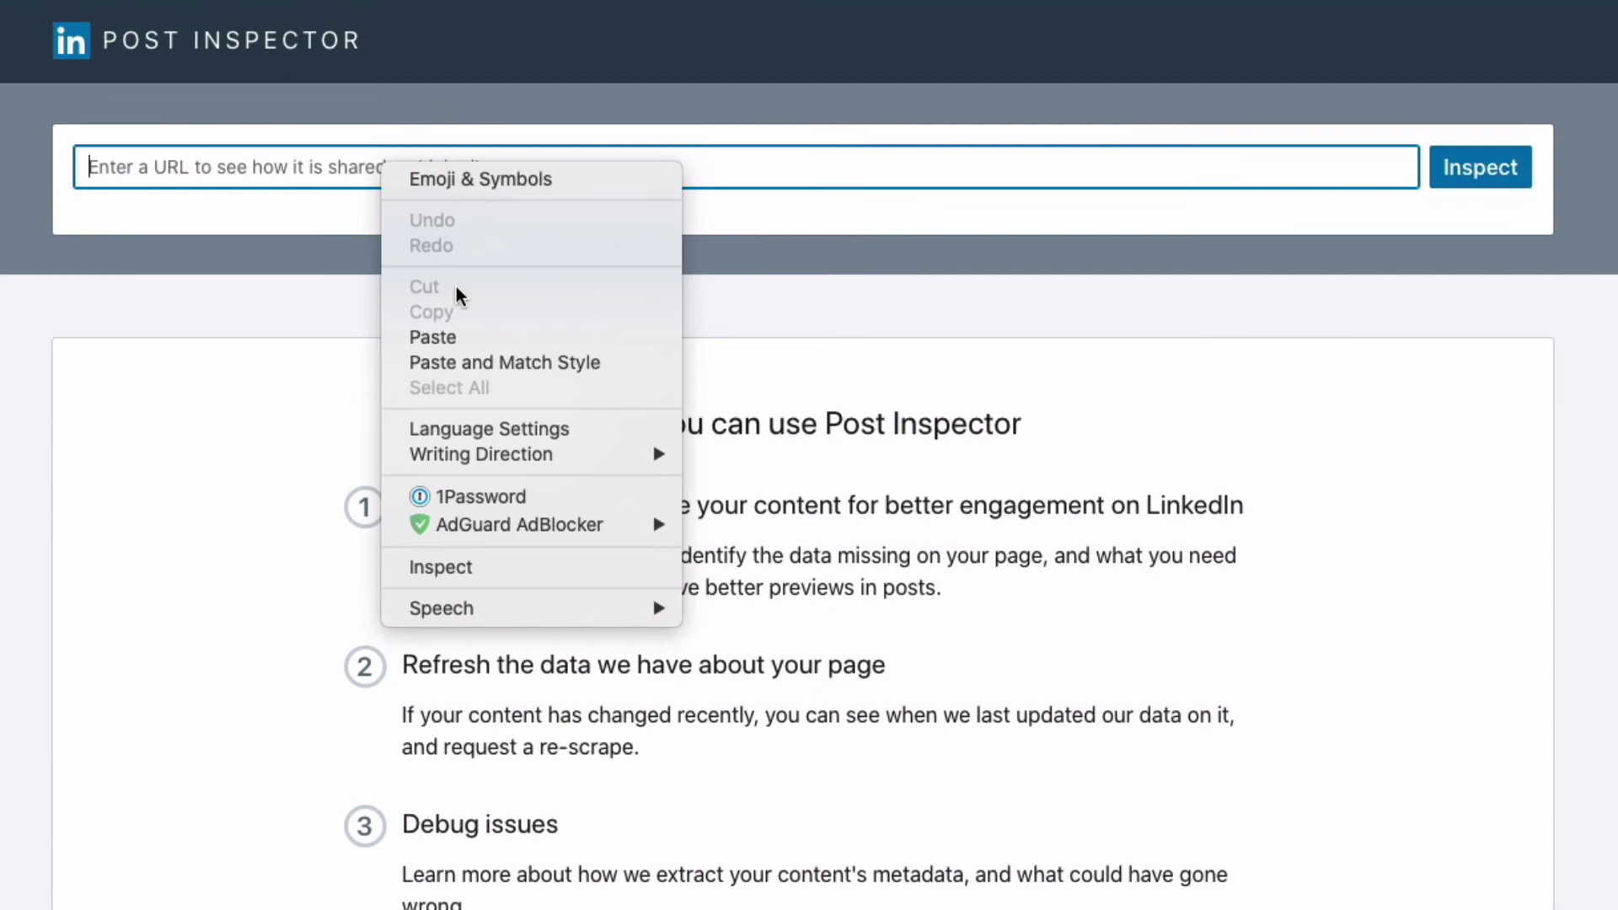
{"action": "left_click", "coordinate": [493, 336]}
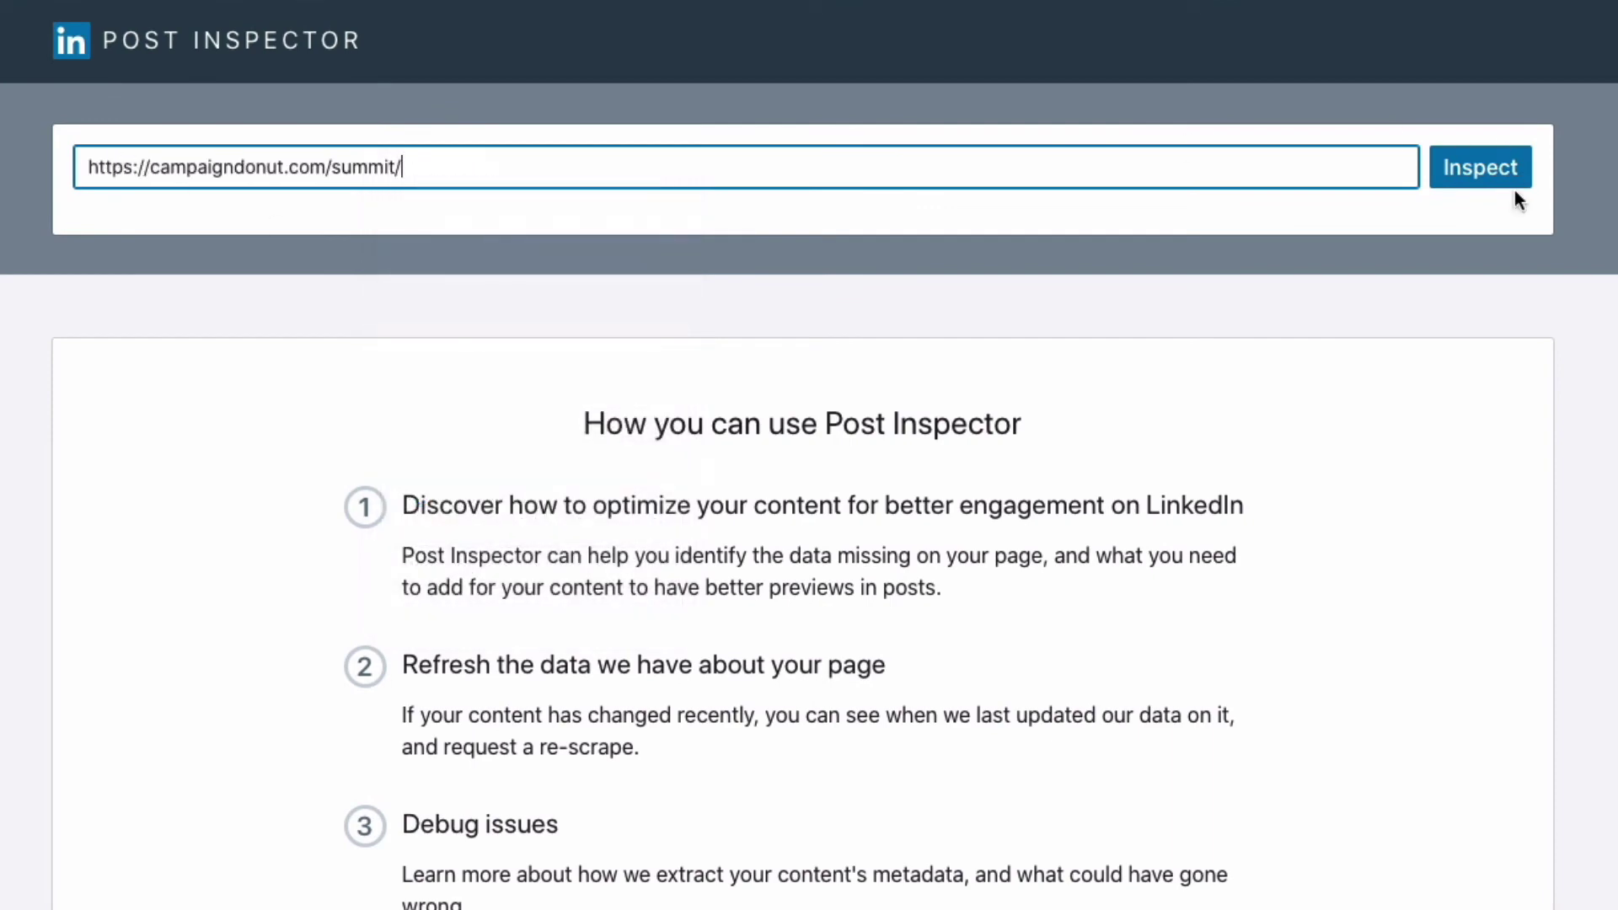
{"action": "left_click", "coordinate": [1486, 179]}
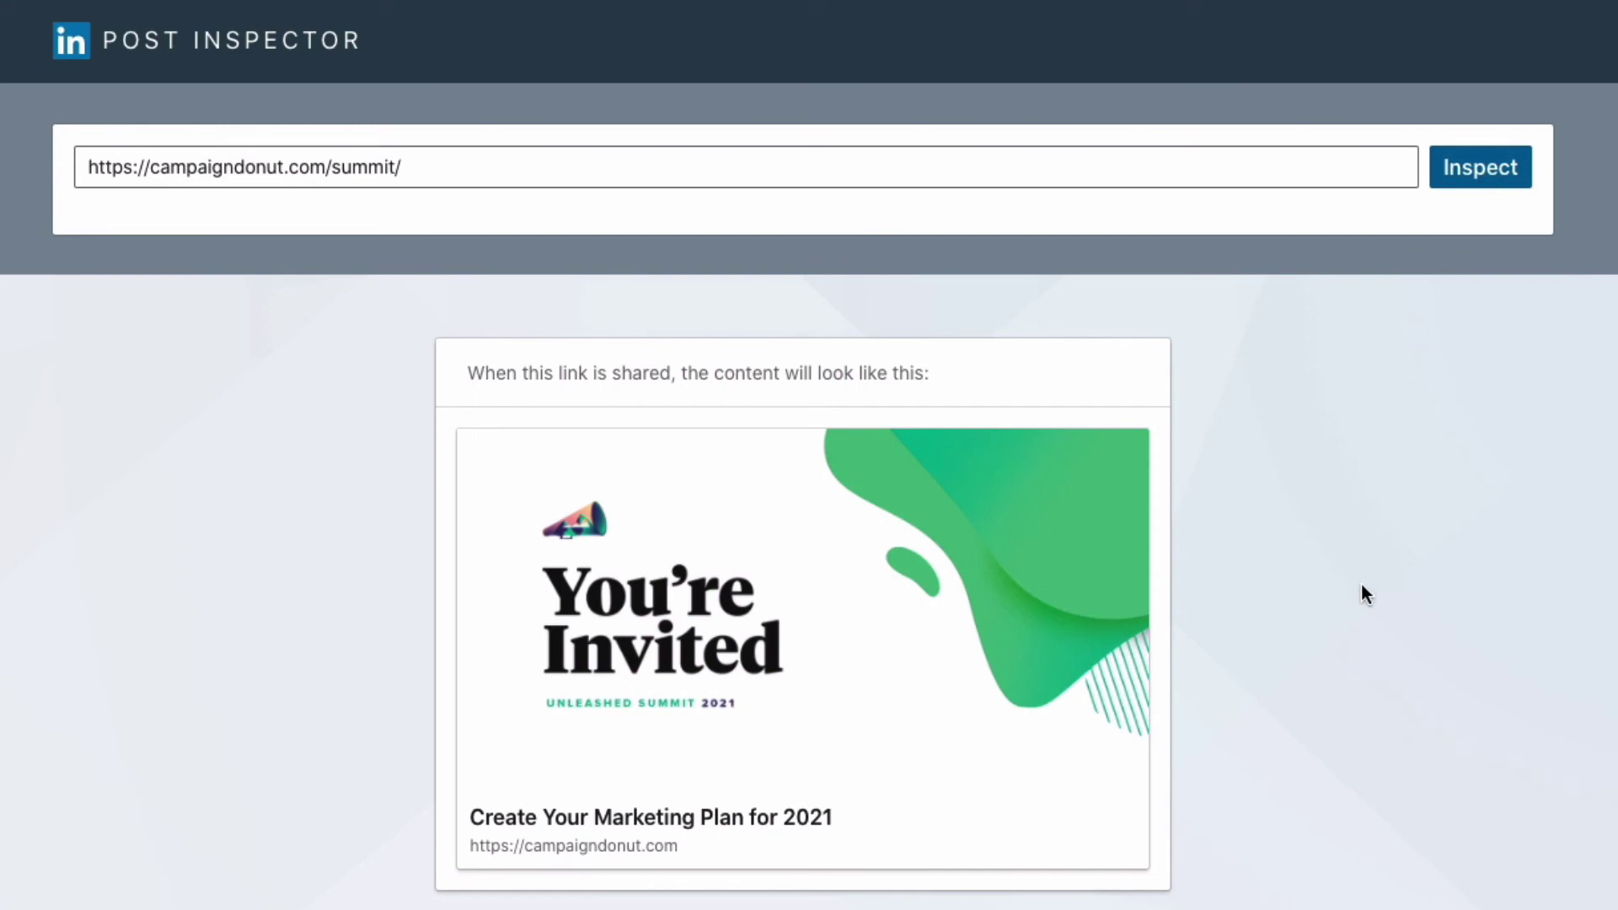
{"action": "scroll", "coordinate": [1360, 588], "scroll_direction": "down", "scroll_amount": 10}
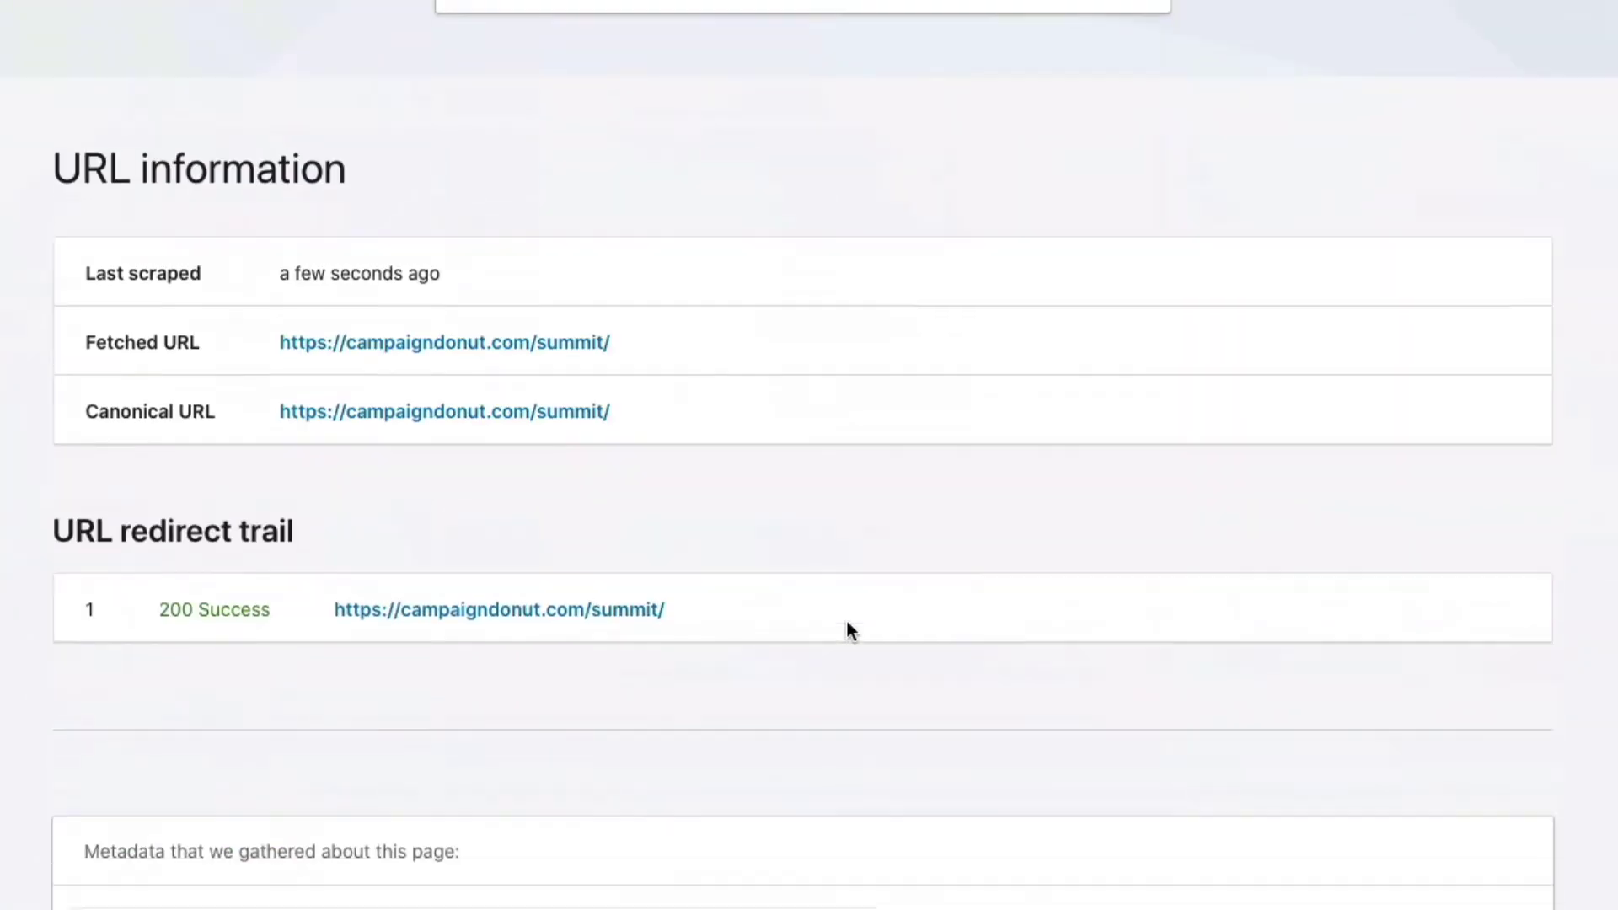
{"action": "scroll", "coordinate": [847, 624], "scroll_direction": "down", "scroll_amount": 4}
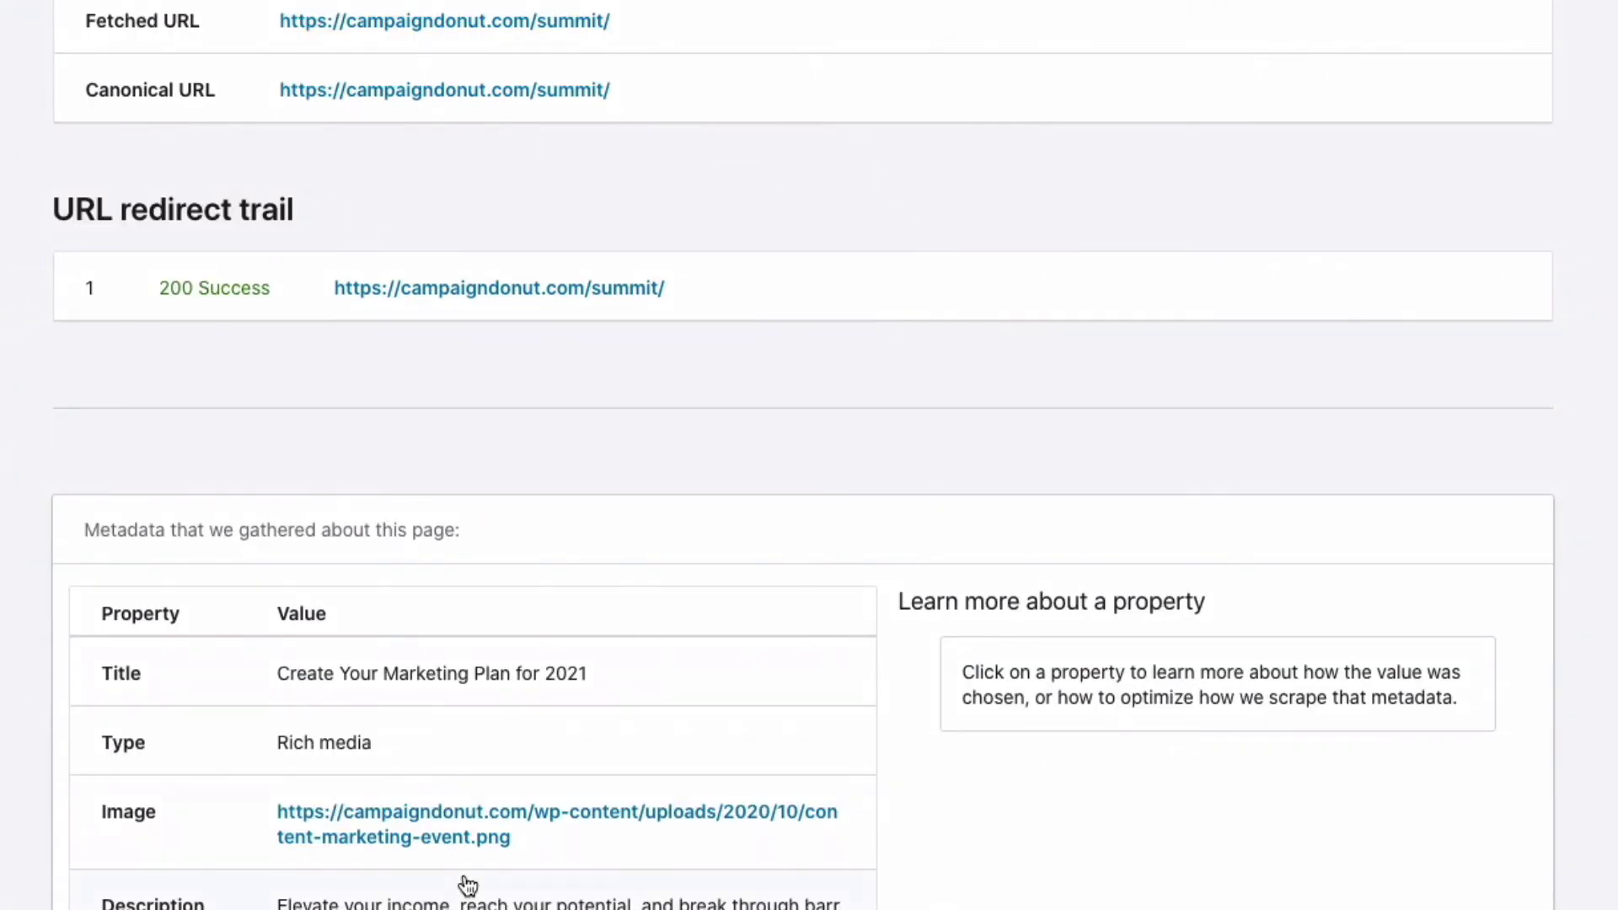
{"action": "scroll", "coordinate": [464, 877], "scroll_direction": "up", "scroll_amount": 15}
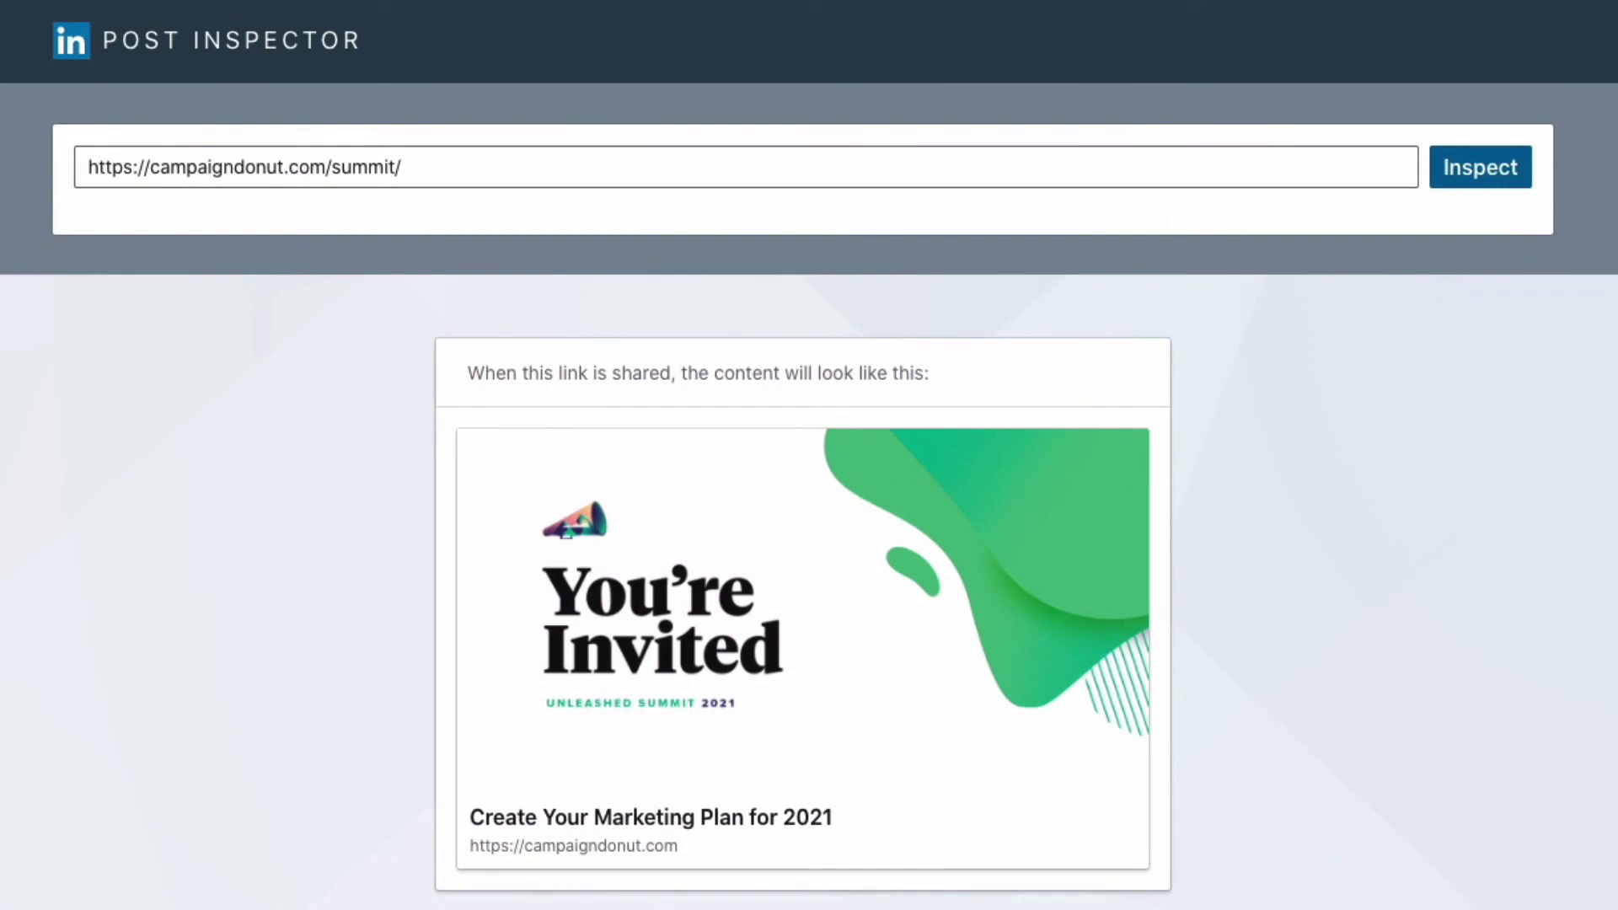
Step: Switch to the Wix 'Changing Your Social Share Image' article and scroll through its steps
{"action": "left_click", "coordinate": [1003, 2]}
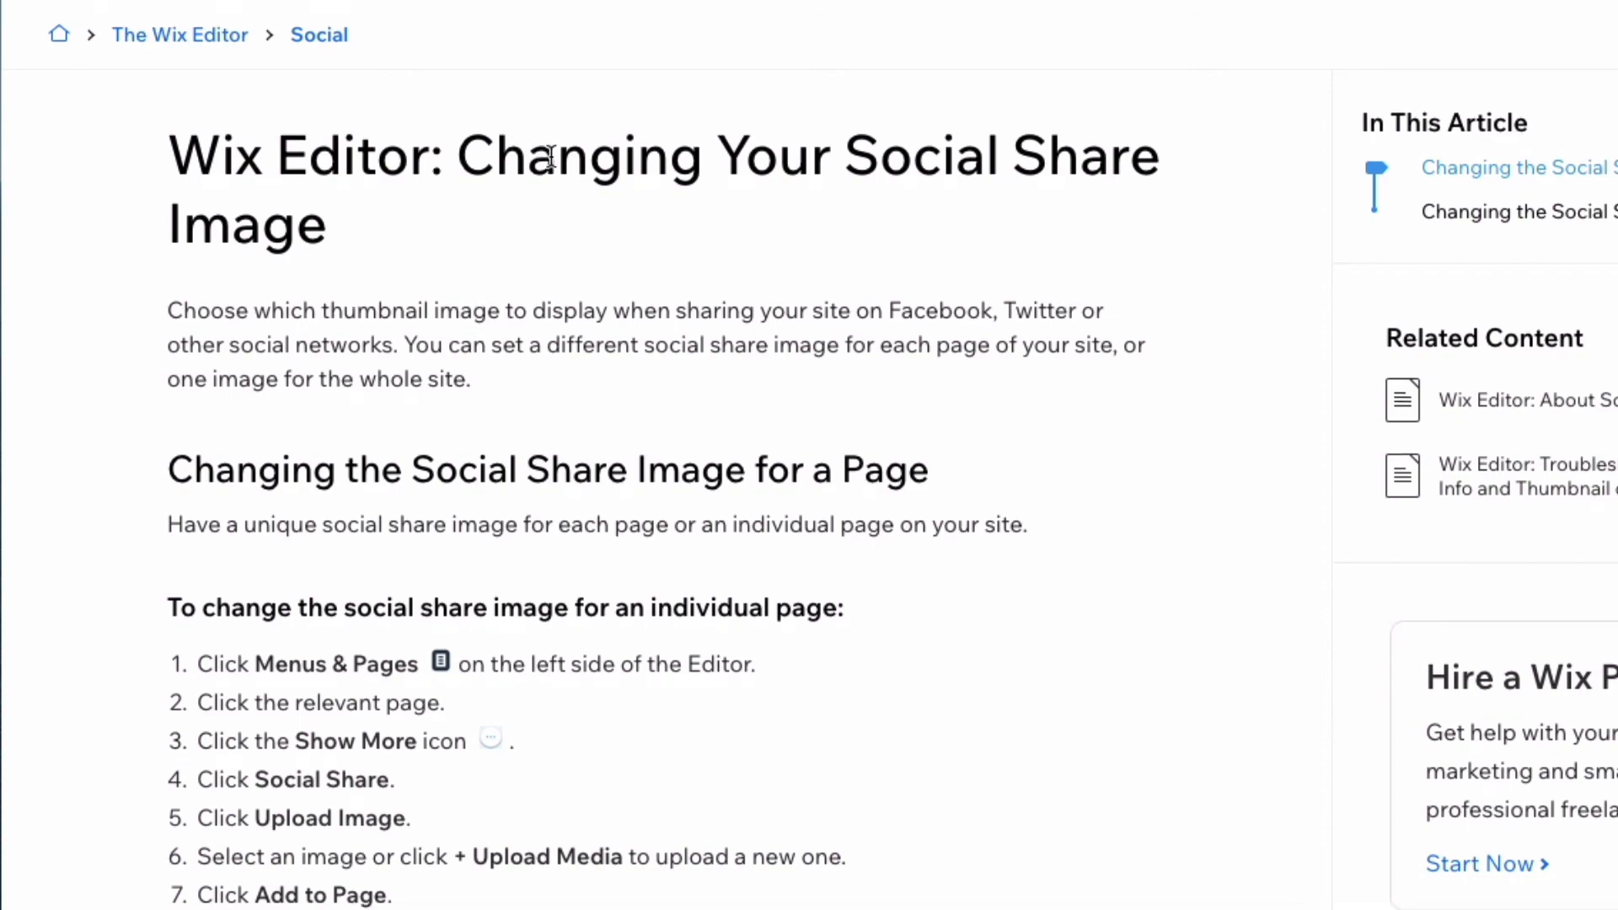
{"action": "scroll", "coordinate": [540, 210], "scroll_direction": "down", "scroll_amount": 4}
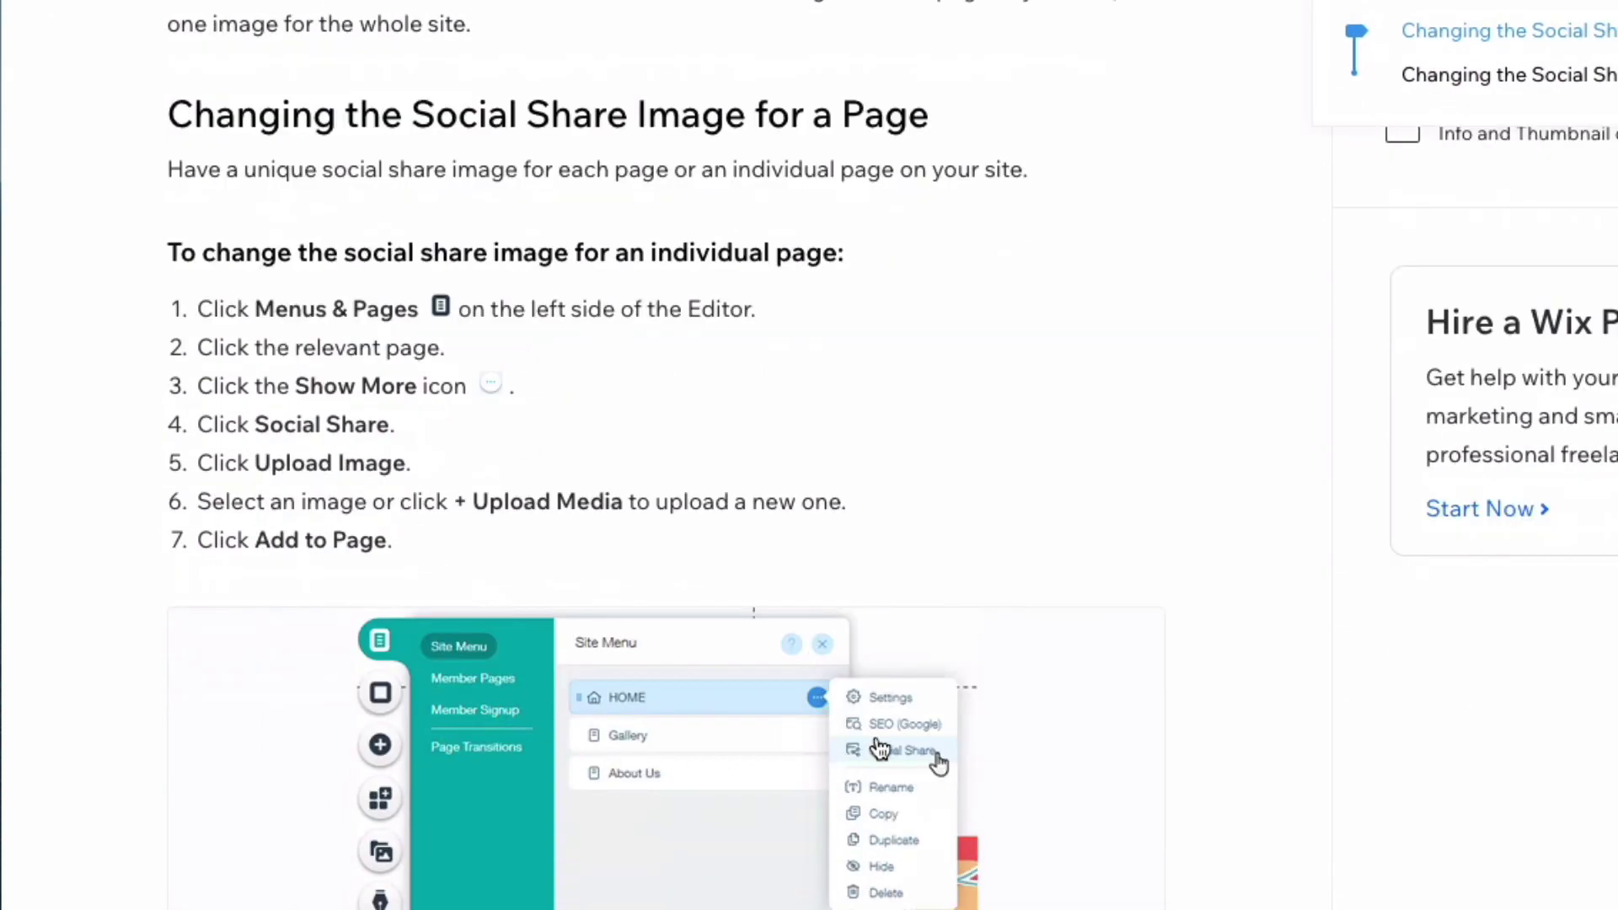
{"action": "scroll", "coordinate": [502, 582], "scroll_direction": "down", "scroll_amount": 7}
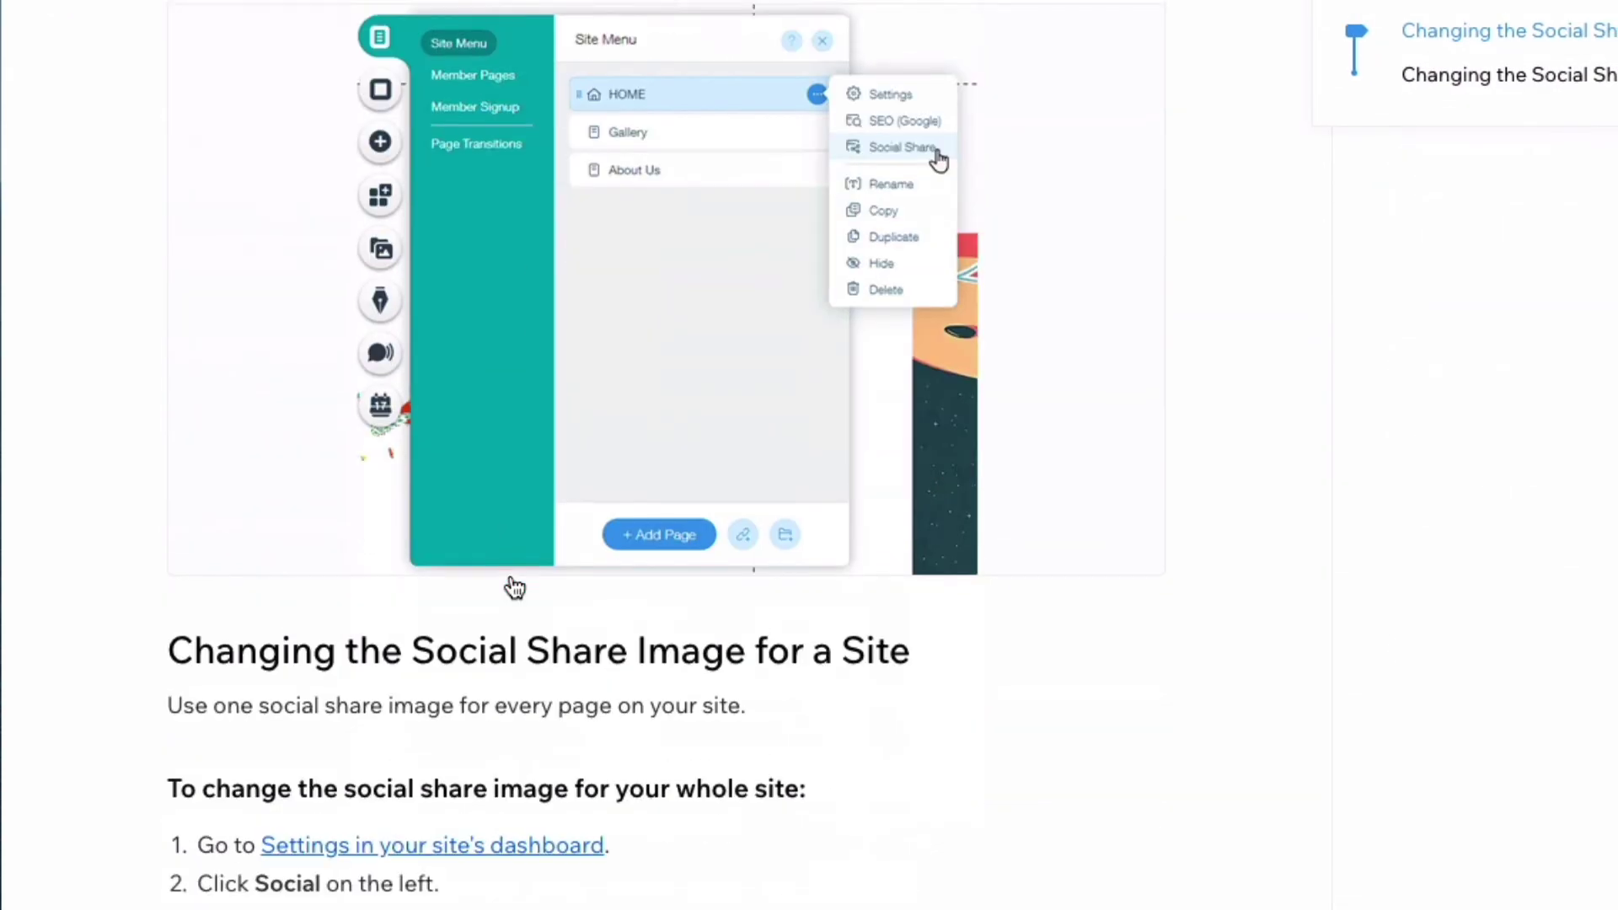
{"action": "scroll", "coordinate": [514, 588], "scroll_direction": "up", "scroll_amount": 15}
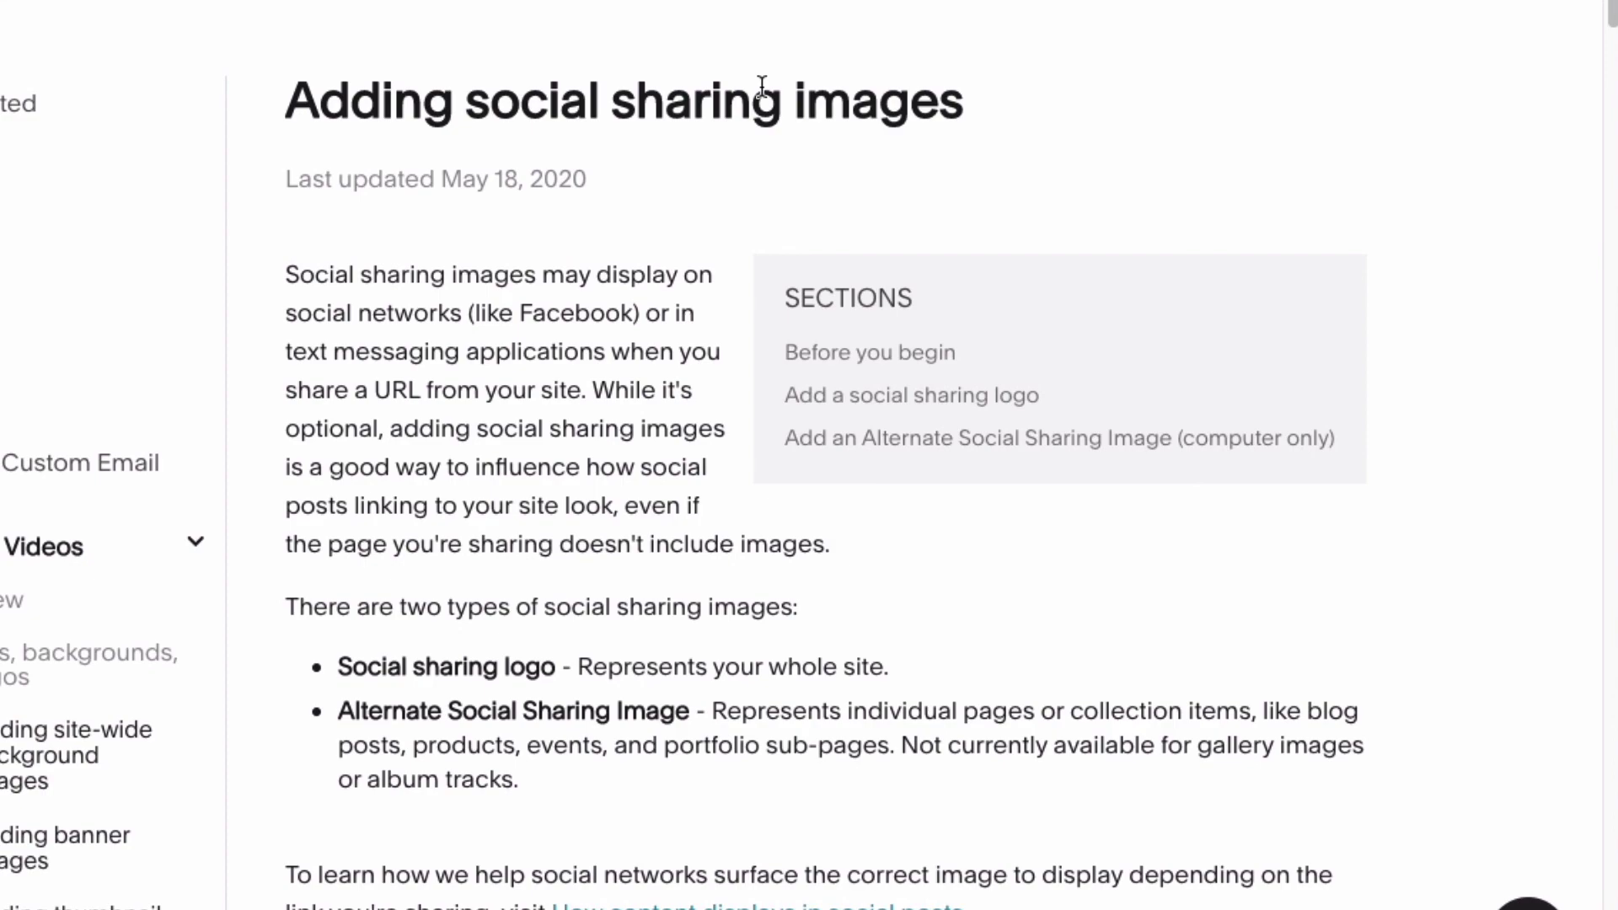
Step: Scroll through the Squarespace 'Adding social sharing images' article on social sharing logos and per-page images
{"action": "scroll", "coordinate": [549, 481], "scroll_direction": "down", "scroll_amount": 15}
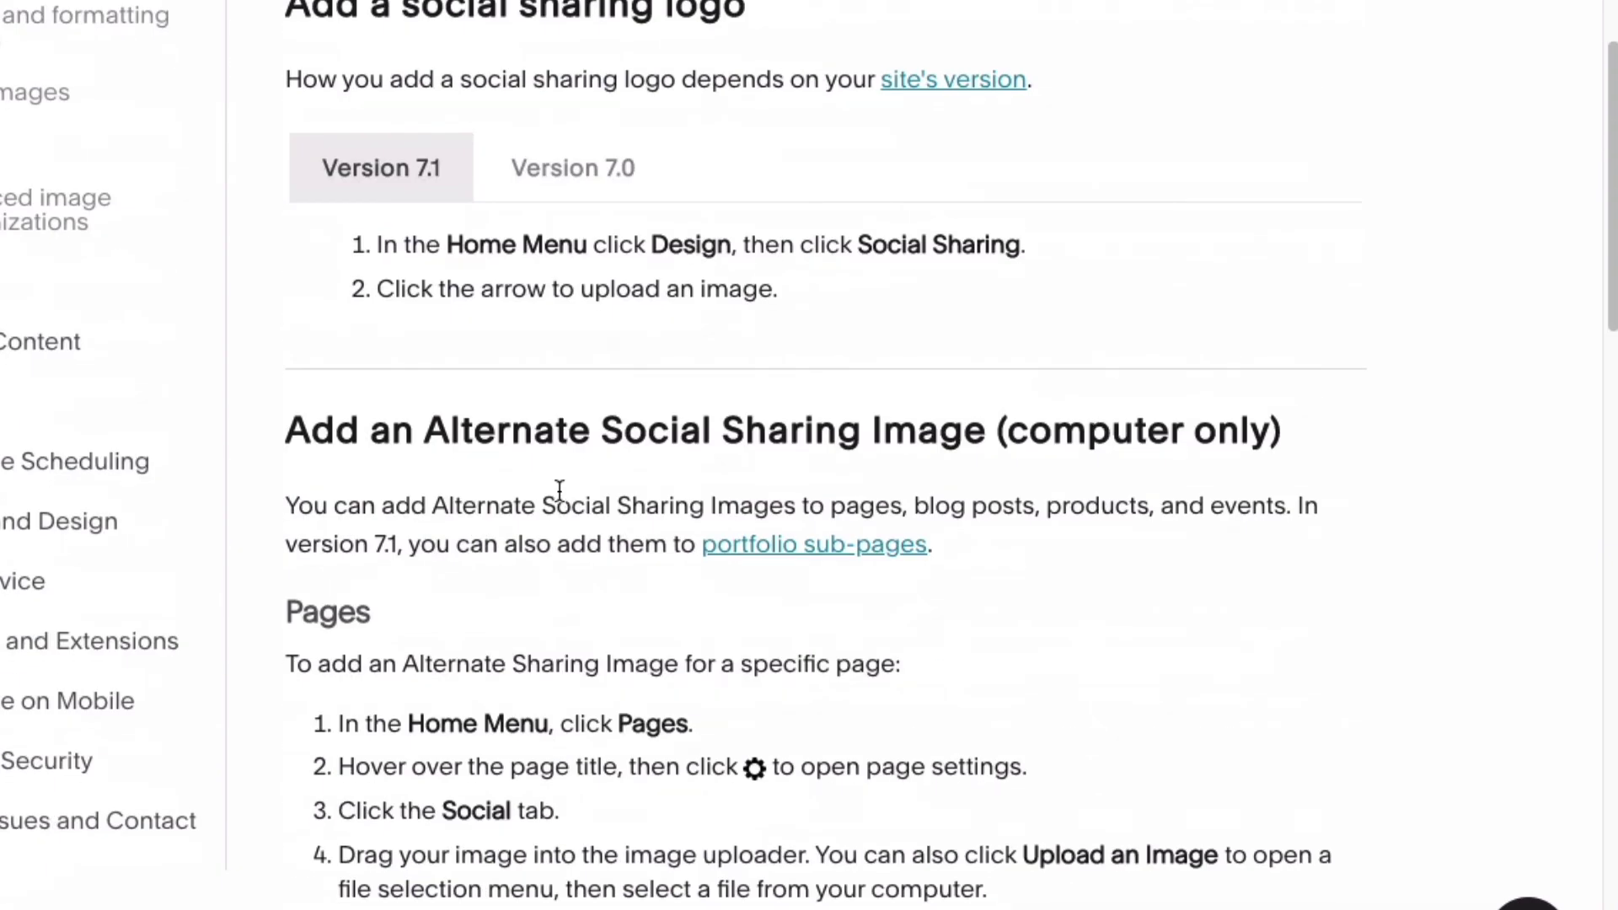
{"action": "scroll", "coordinate": [488, 517], "scroll_direction": "down", "scroll_amount": 5}
{"action": "scroll", "coordinate": [488, 510], "scroll_direction": "up", "scroll_amount": 20}
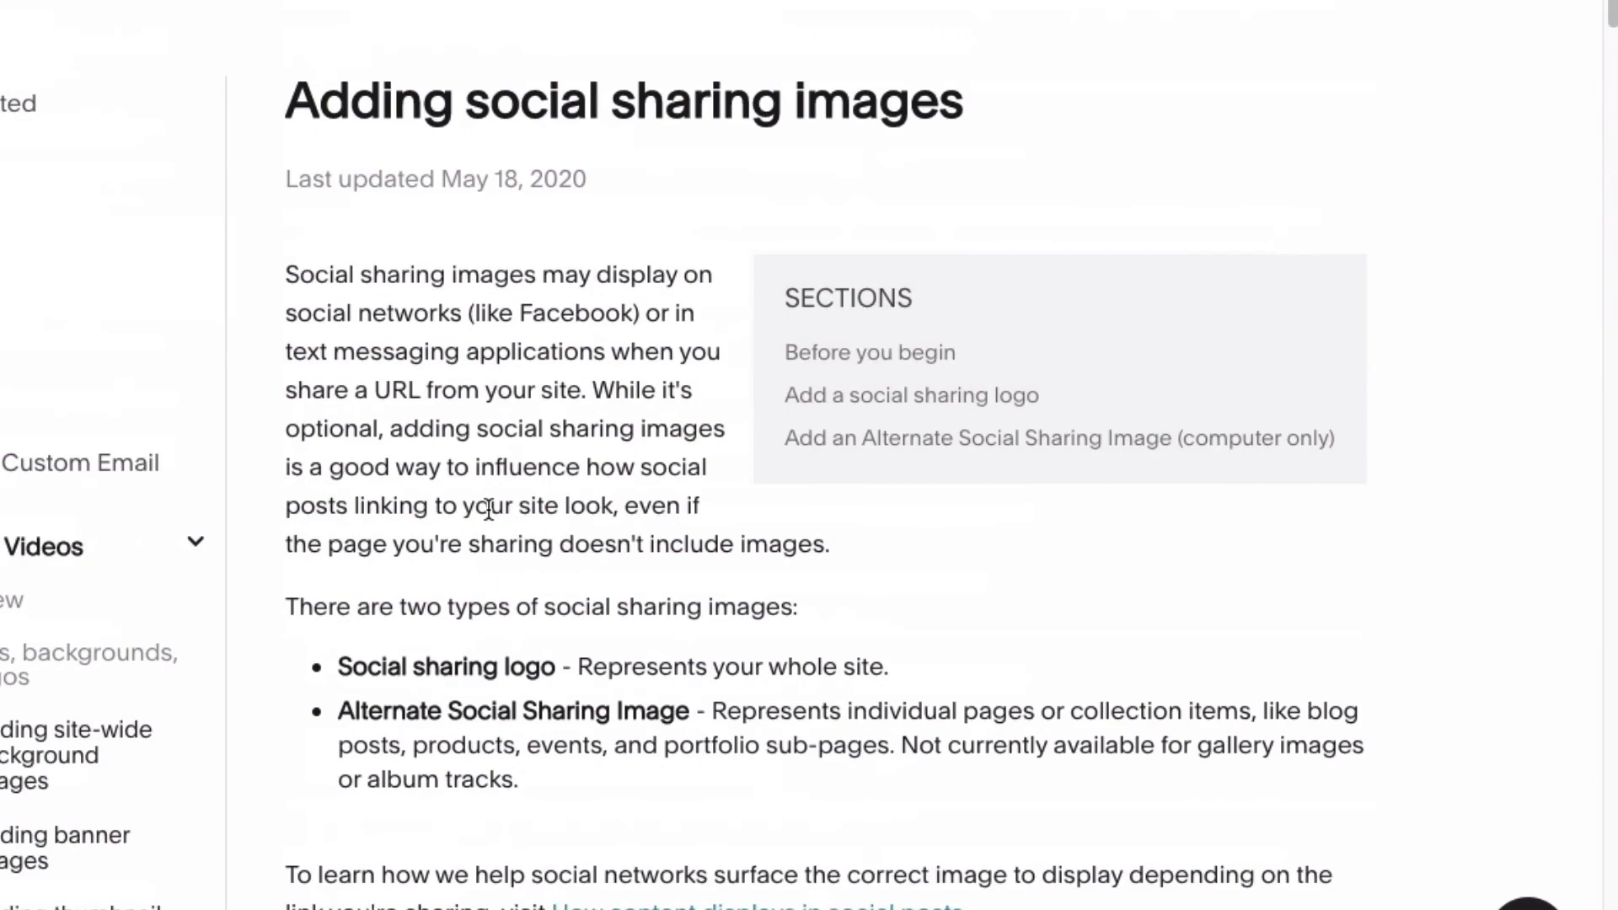